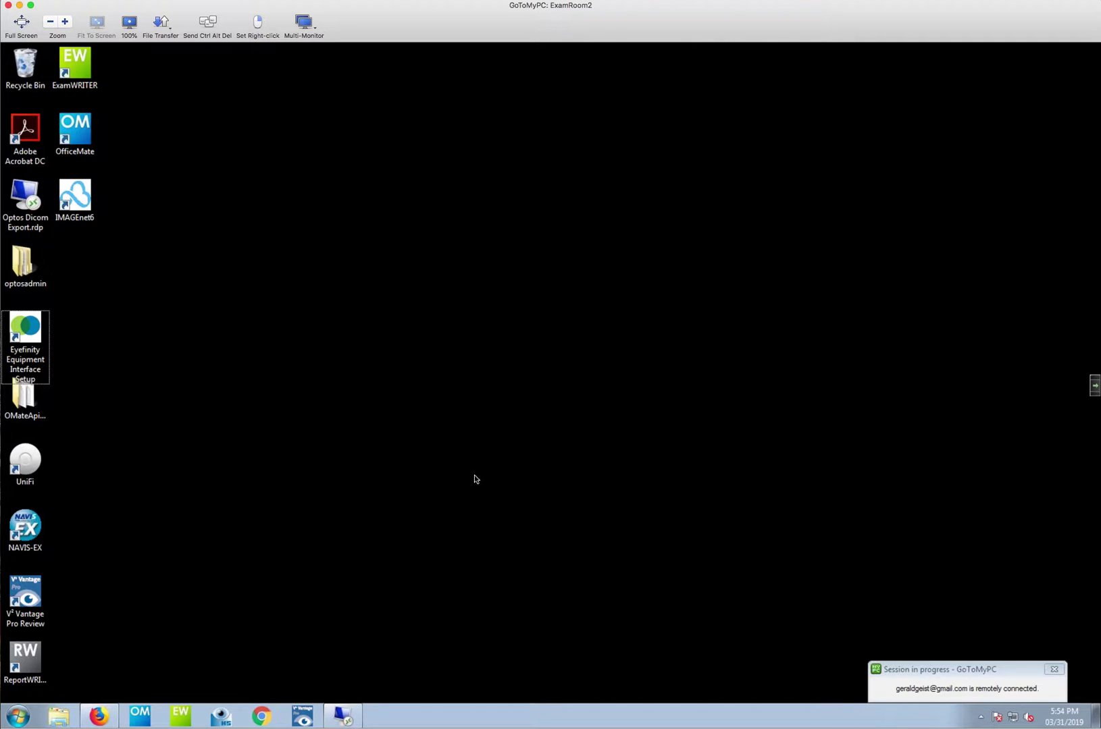
Launch Command Prompt by searching for cmd in the Start menu.
{"action": "left_click", "coordinate": [20, 716]}
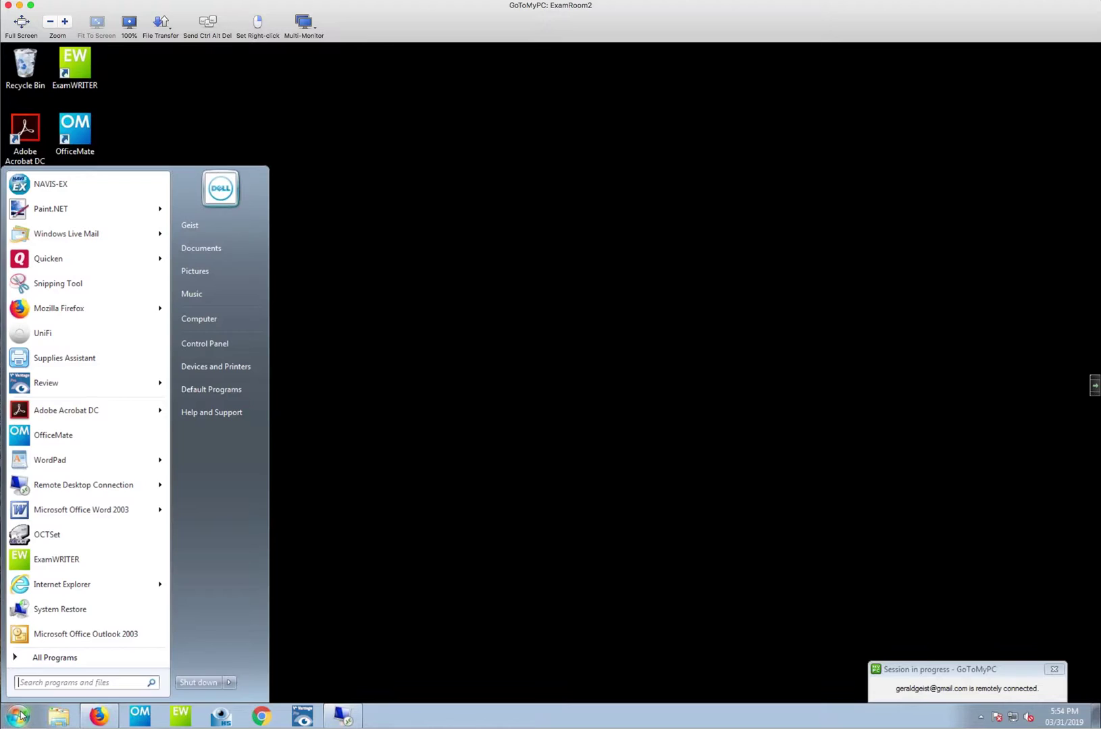
{"action": "left_click", "coordinate": [38, 681]}
{"action": "type", "text": "cmd"}
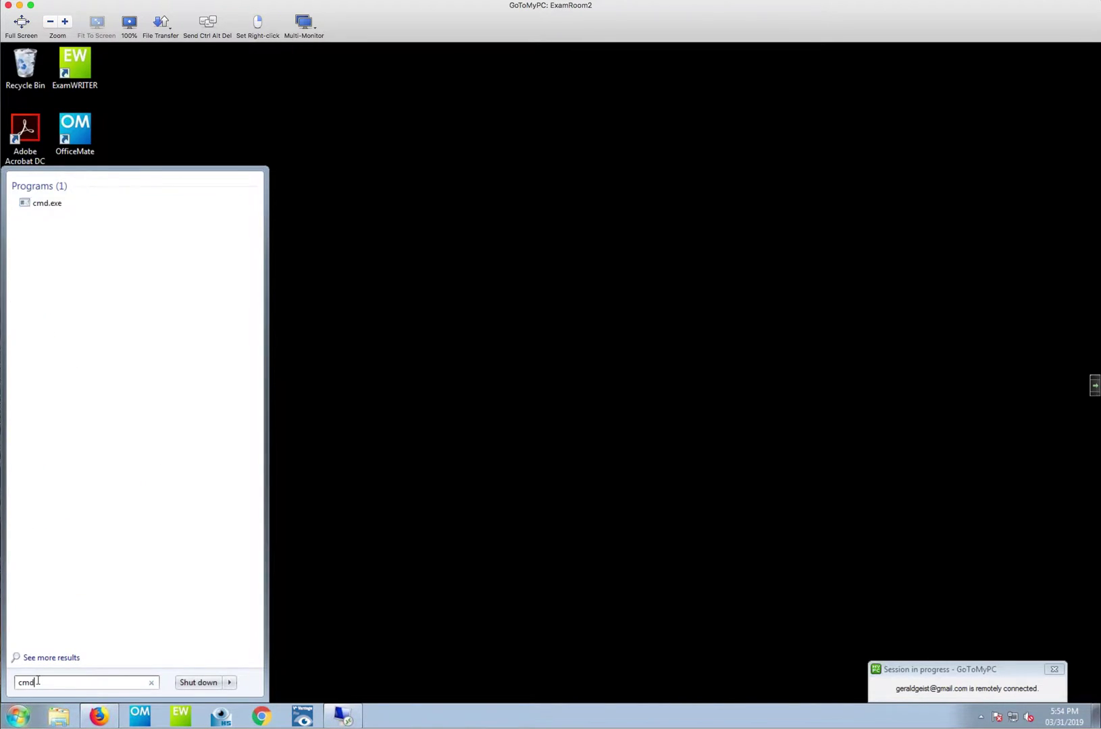
{"action": "key", "text": "Return"}
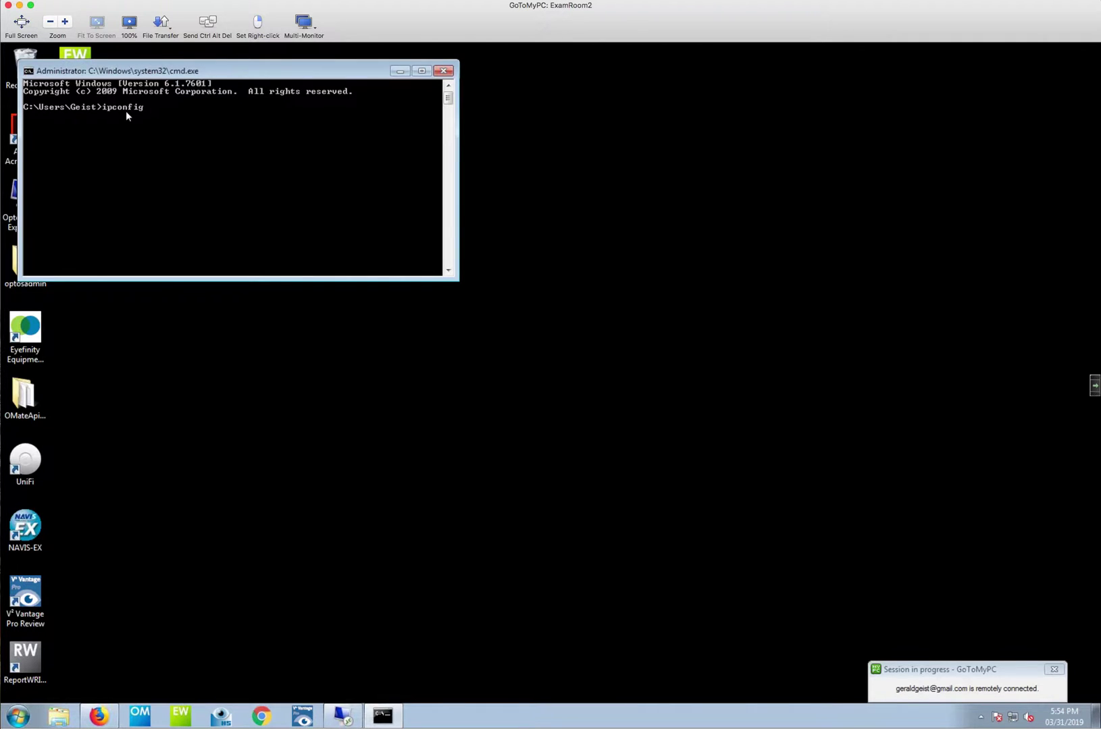
Run ipconfig to show IPv4 192.168.1.13 and gateway 192.168.1.1, moving the console aside.
{"action": "key", "text": "Return"}
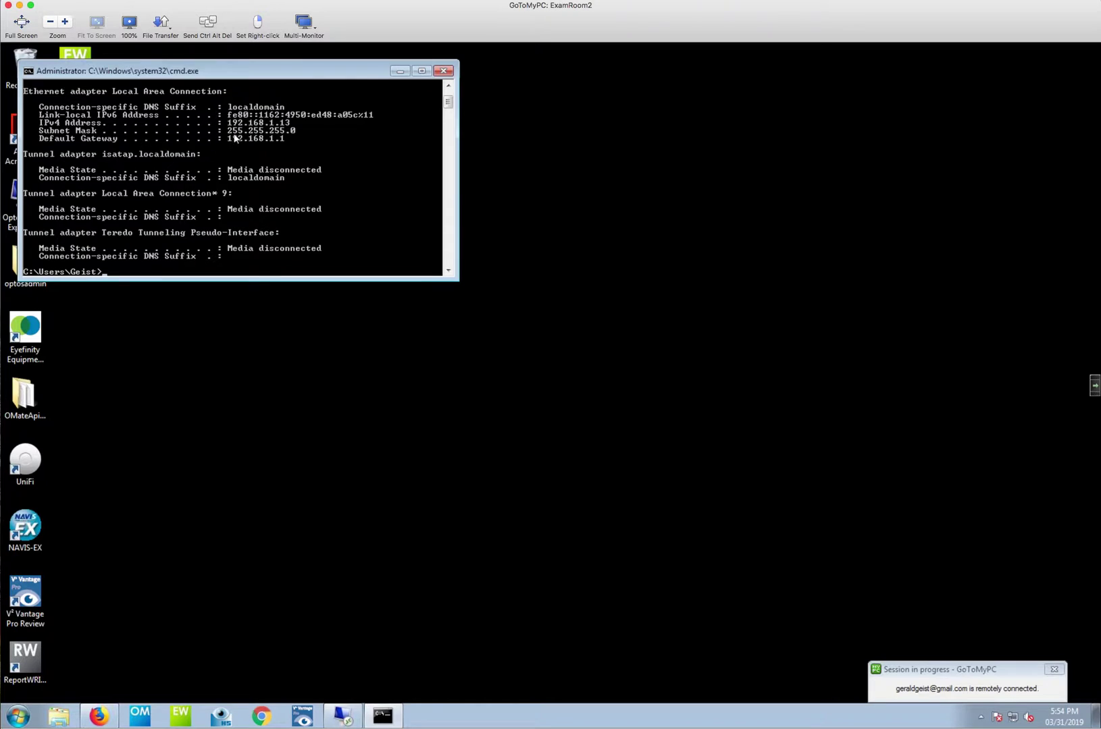
{"action": "left_click_drag", "start_coordinate": [252, 73], "coordinate": [343, 109]}
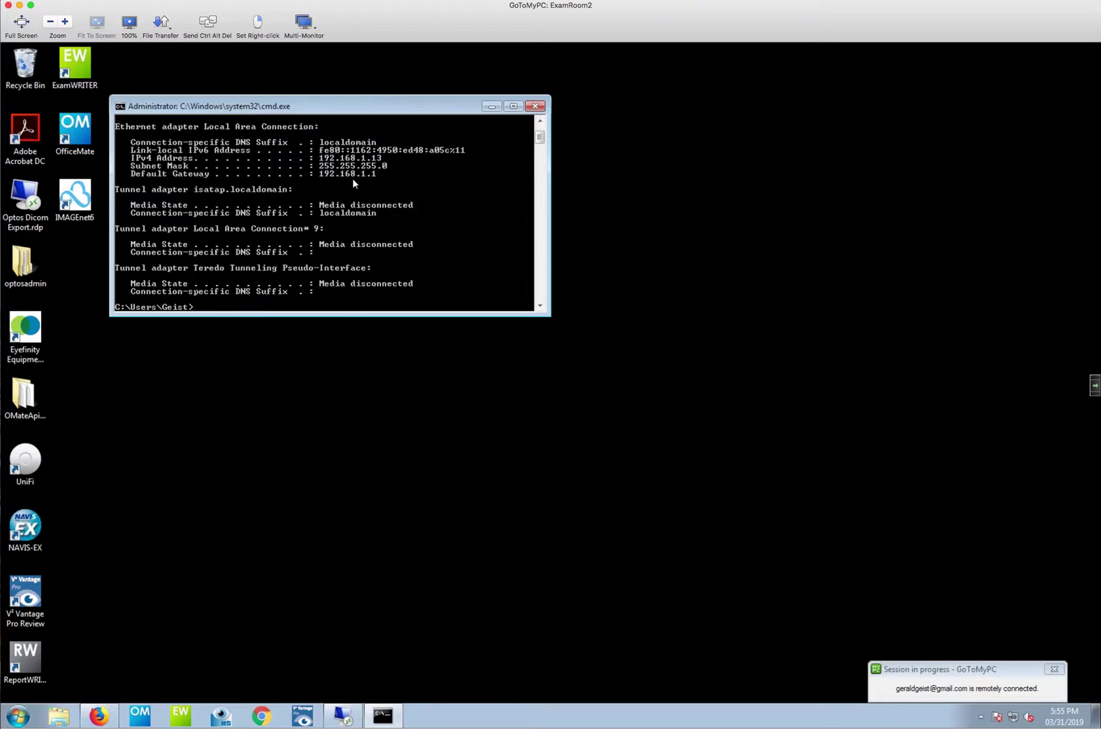
{"action": "left_click_drag", "start_coordinate": [358, 109], "coordinate": [385, 123]}
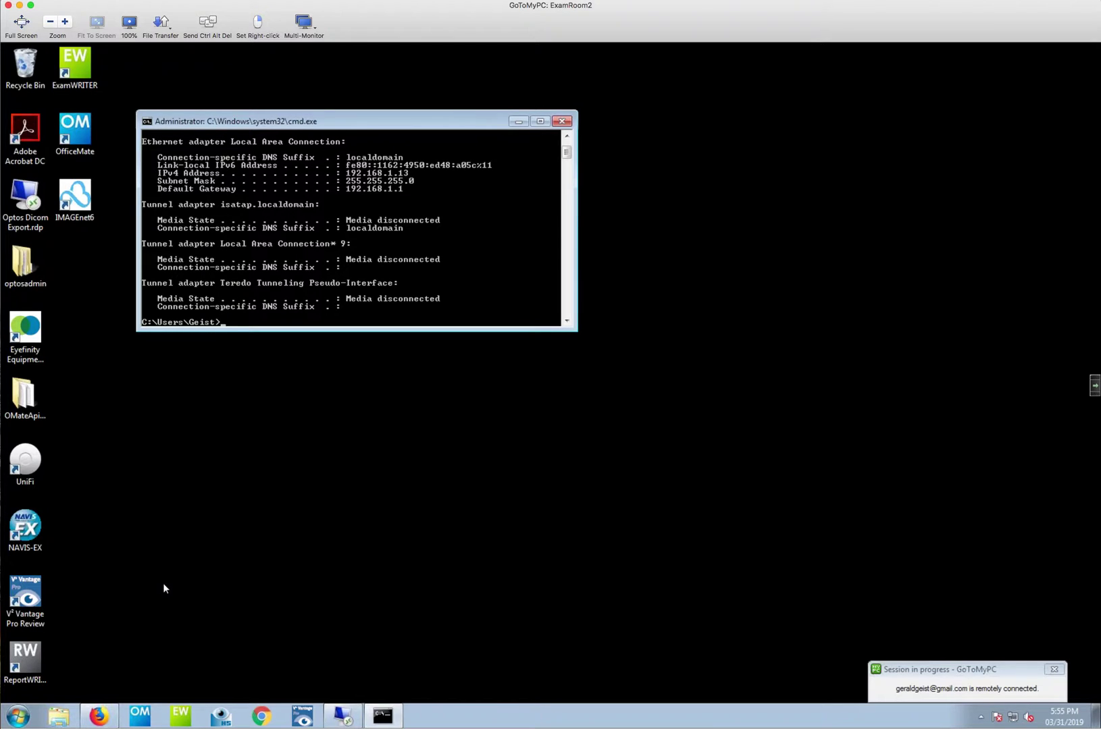
{"action": "left_click", "coordinate": [18, 715]}
Go from Control Panel through Network and Sharing Center to adapters and right-click Local Area Connection.
{"action": "left_click", "coordinate": [205, 344]}
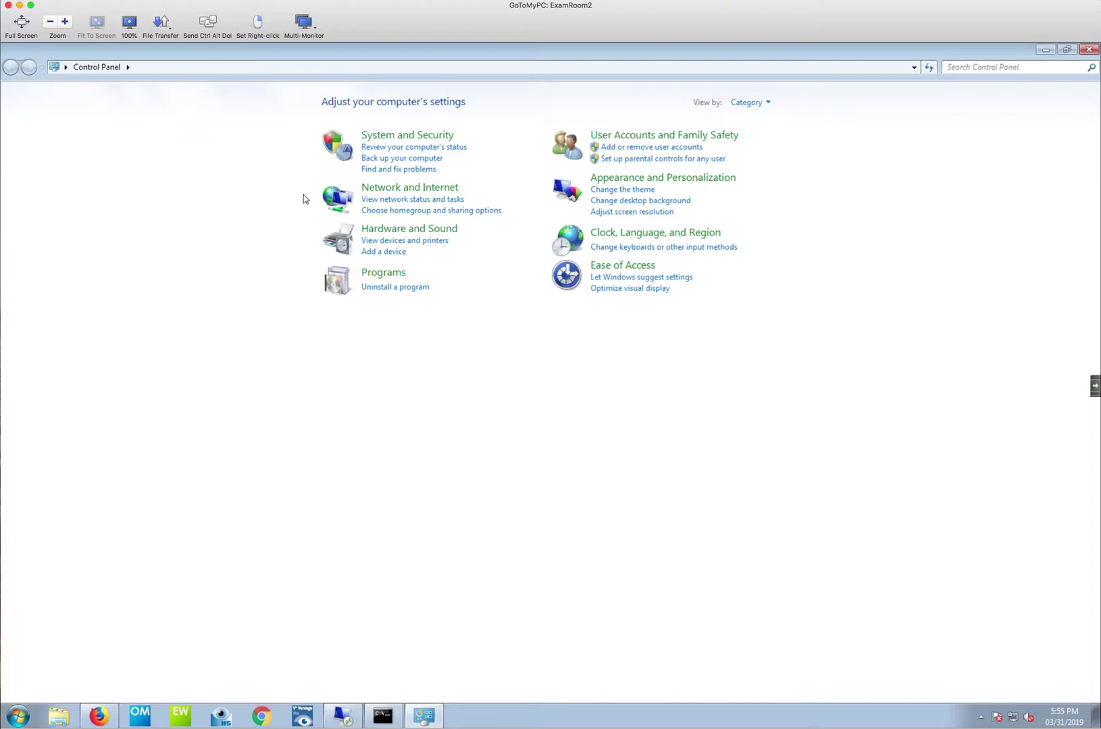
{"action": "left_click", "coordinate": [408, 189]}
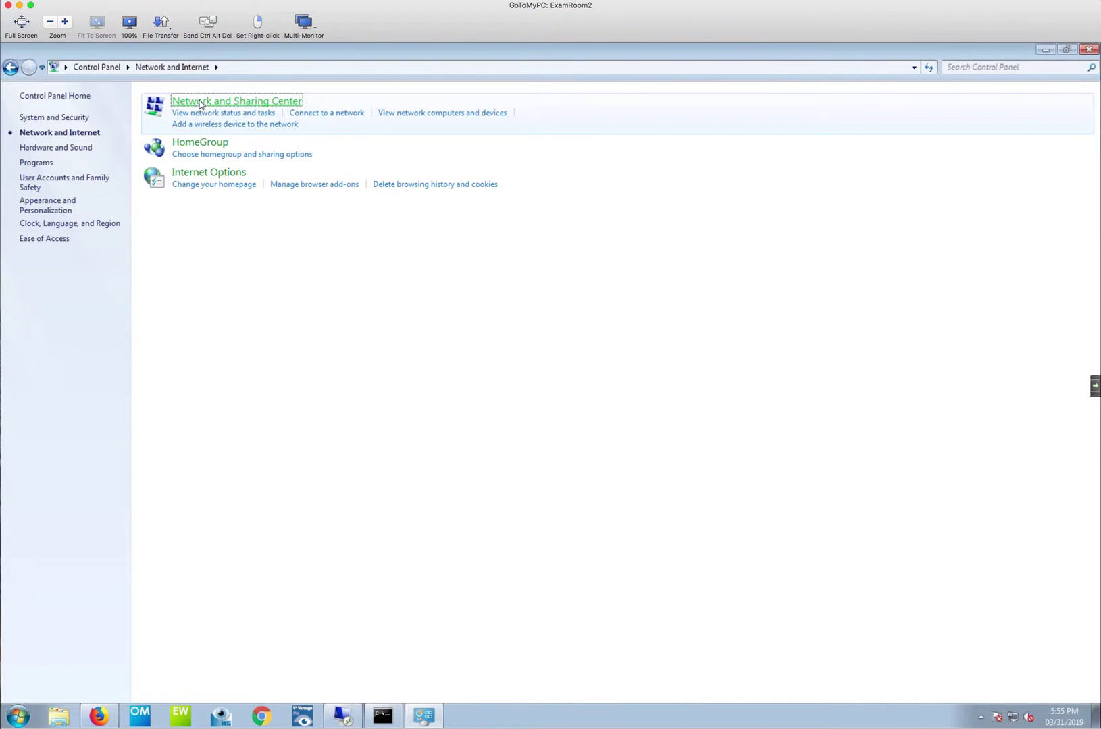
{"action": "left_click", "coordinate": [199, 103]}
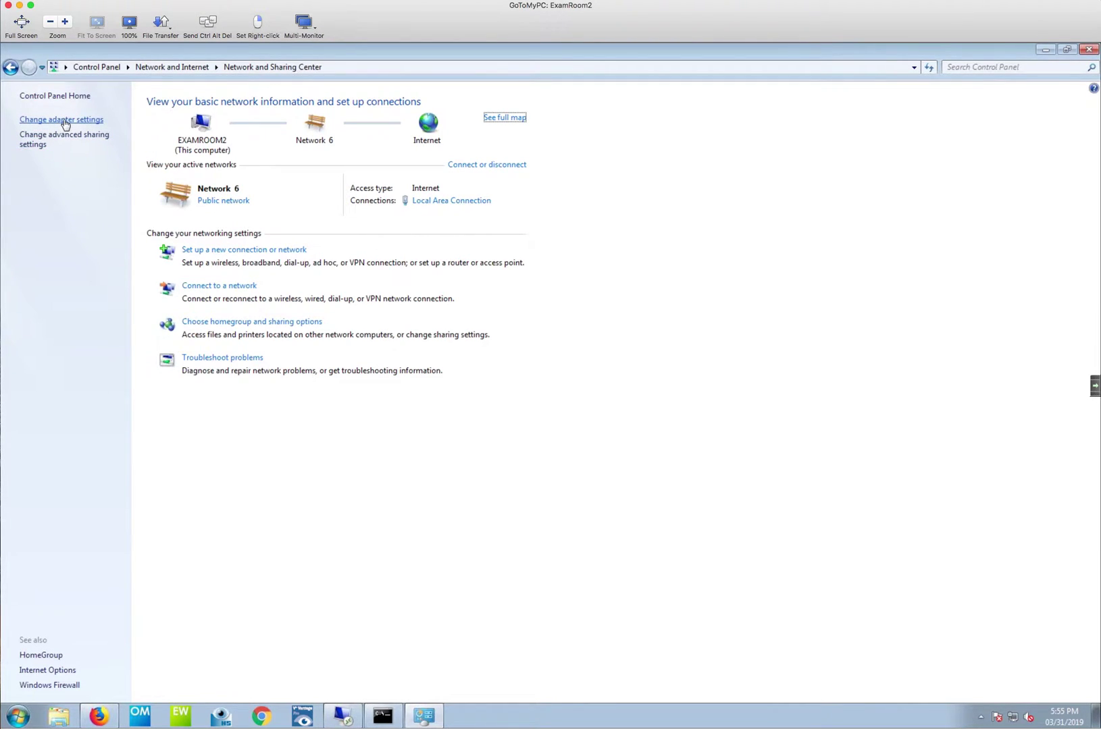
{"action": "left_click", "coordinate": [64, 120]}
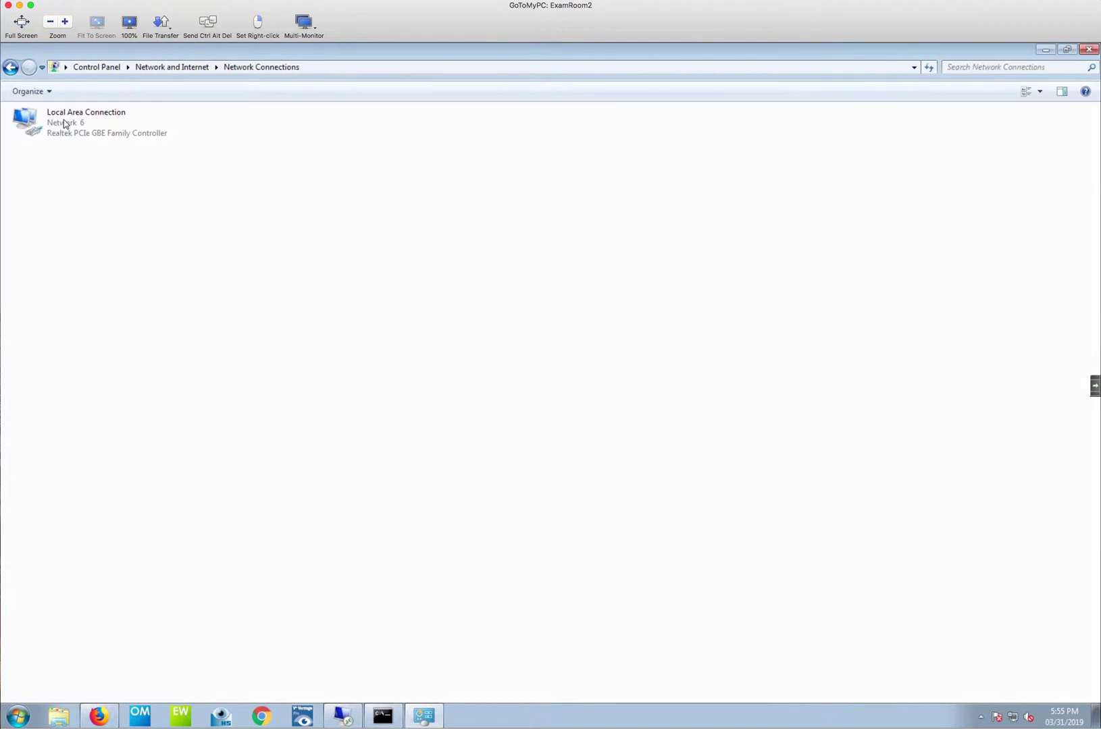
{"action": "left_click", "coordinate": [105, 129]}
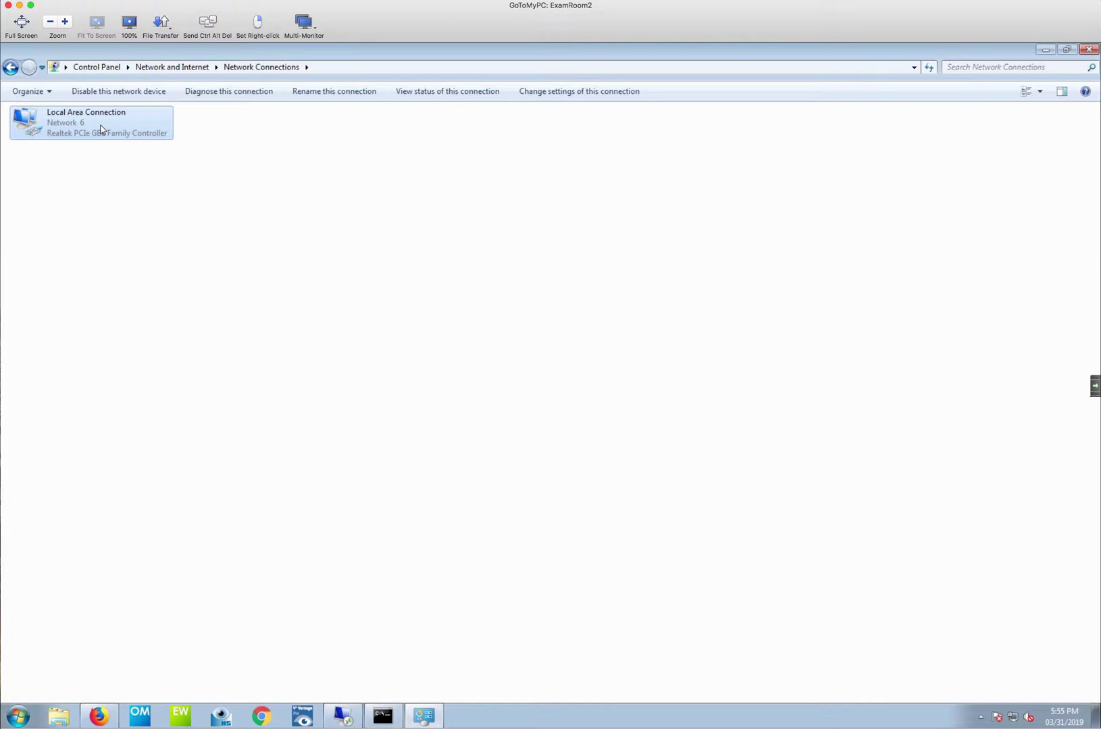
{"action": "right_click", "coordinate": [101, 127]}
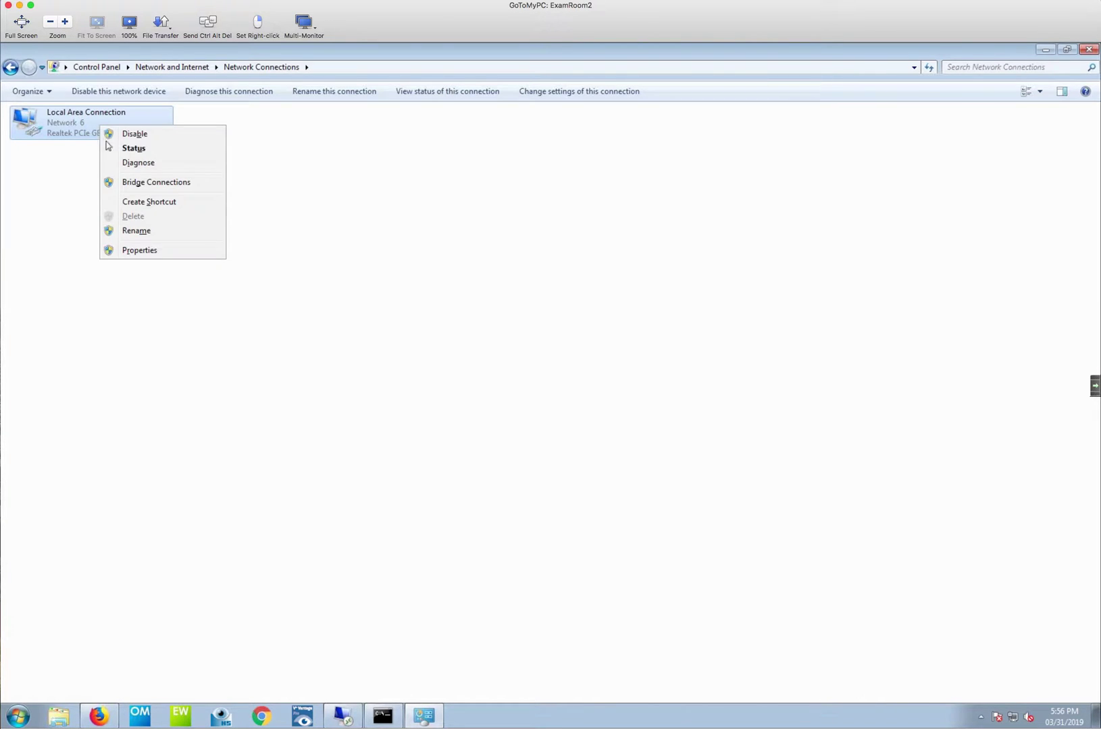
Open Local Area Connection's TCP/IPv4 properties and choose 'Use the following IP address'.
{"action": "left_click", "coordinate": [148, 251]}
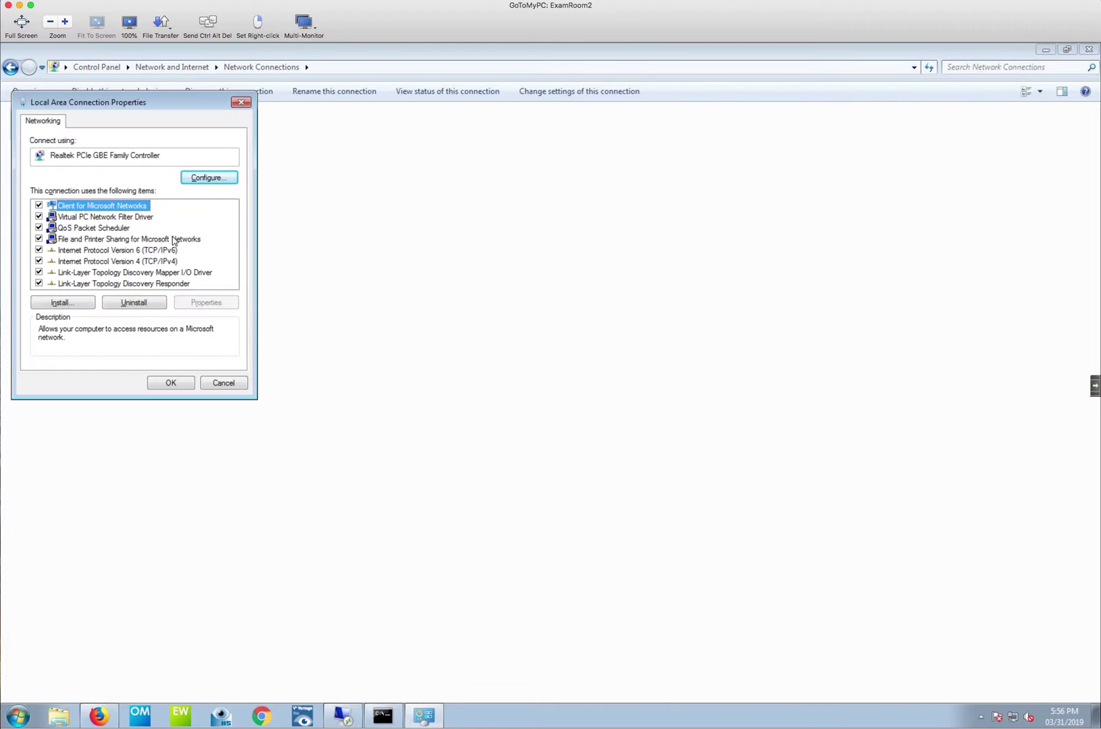
{"action": "left_click_drag", "start_coordinate": [166, 106], "coordinate": [311, 153]}
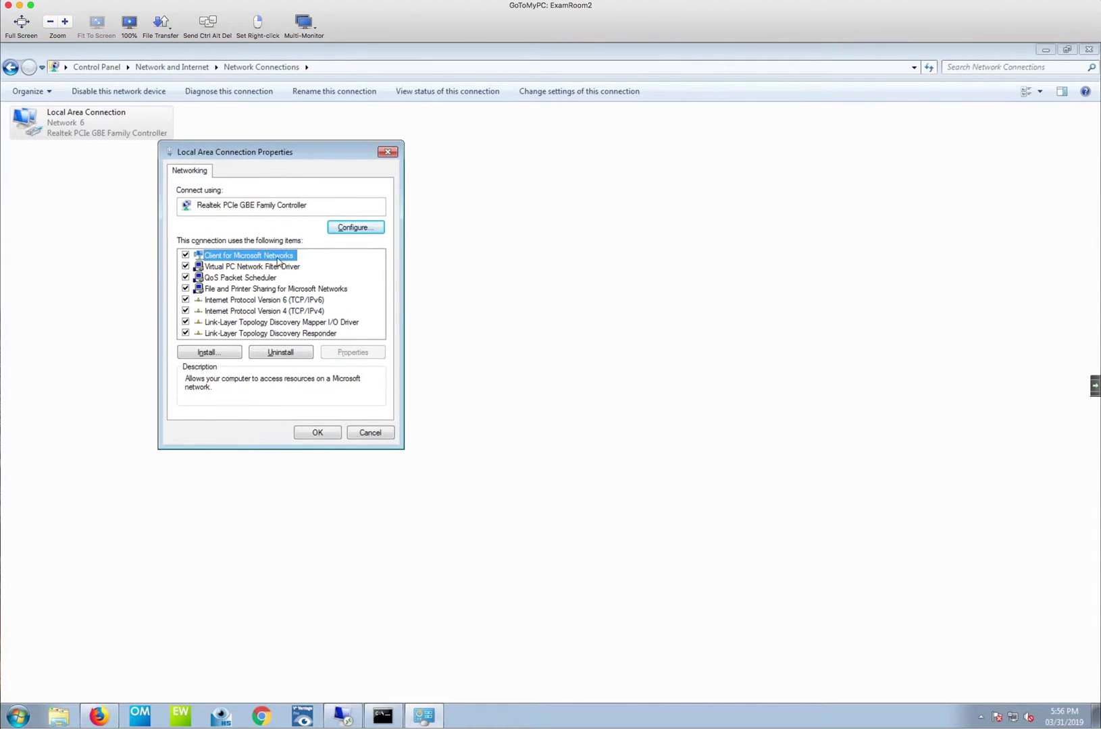
{"action": "left_click", "coordinate": [246, 310]}
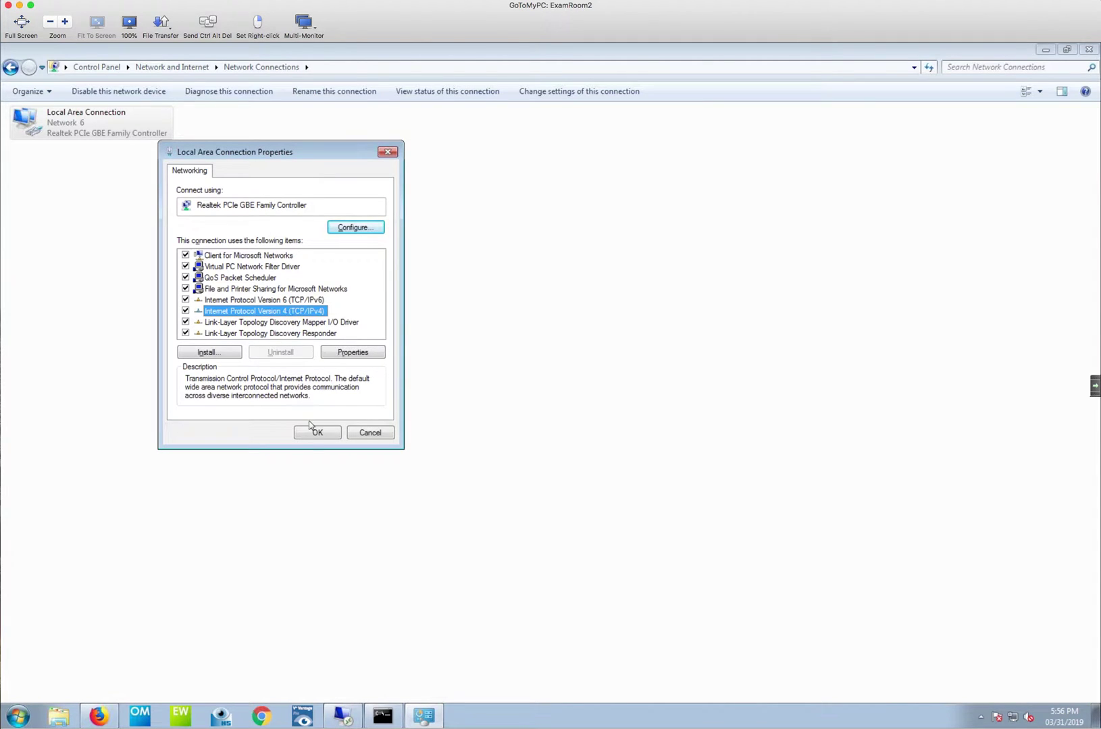
{"action": "left_click", "coordinate": [382, 717]}
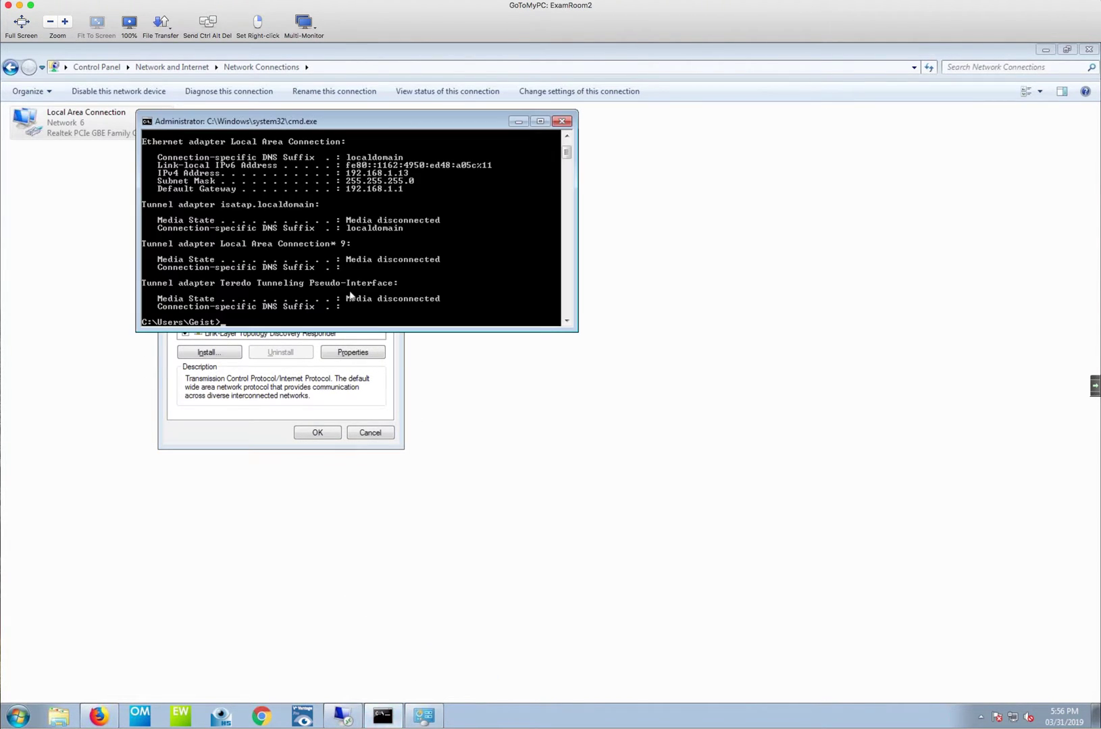
{"action": "left_click", "coordinate": [246, 419]}
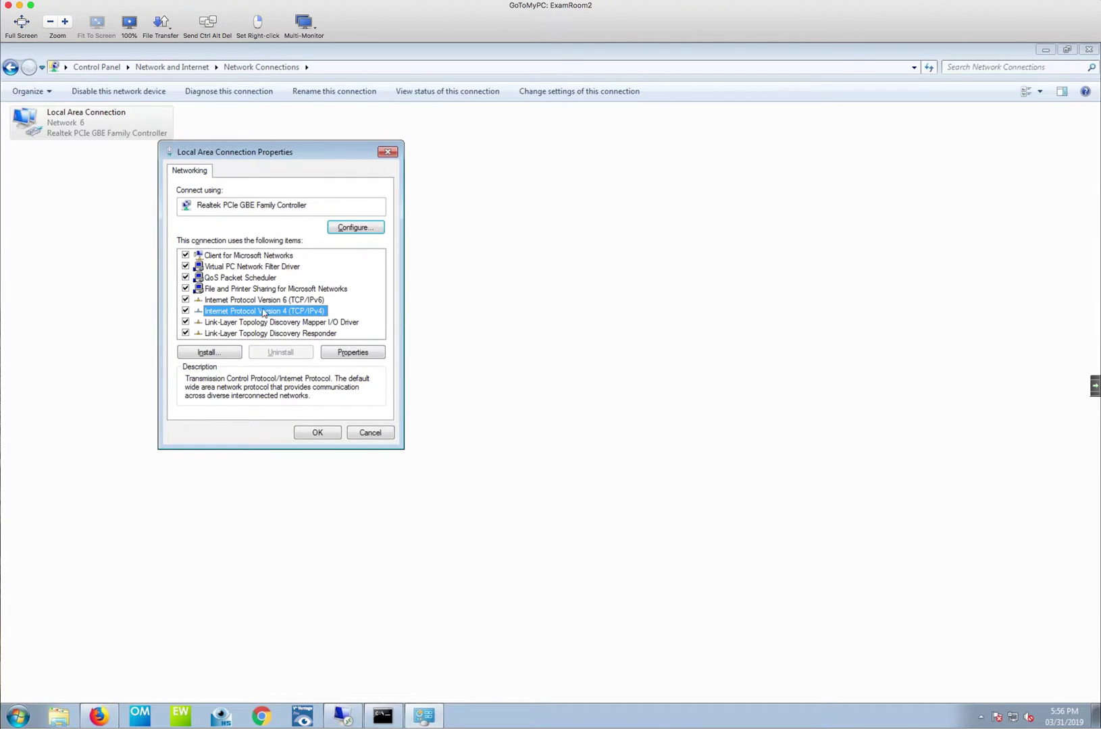
{"action": "left_click", "coordinate": [349, 355]}
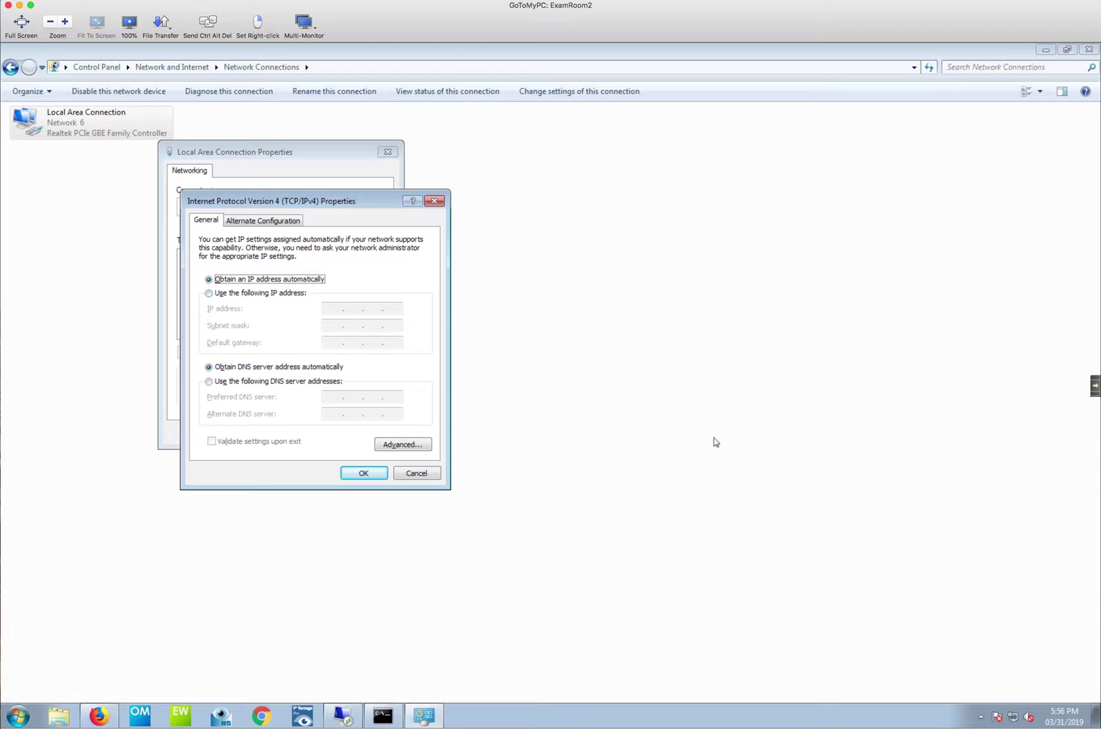
{"action": "left_click", "coordinate": [209, 294]}
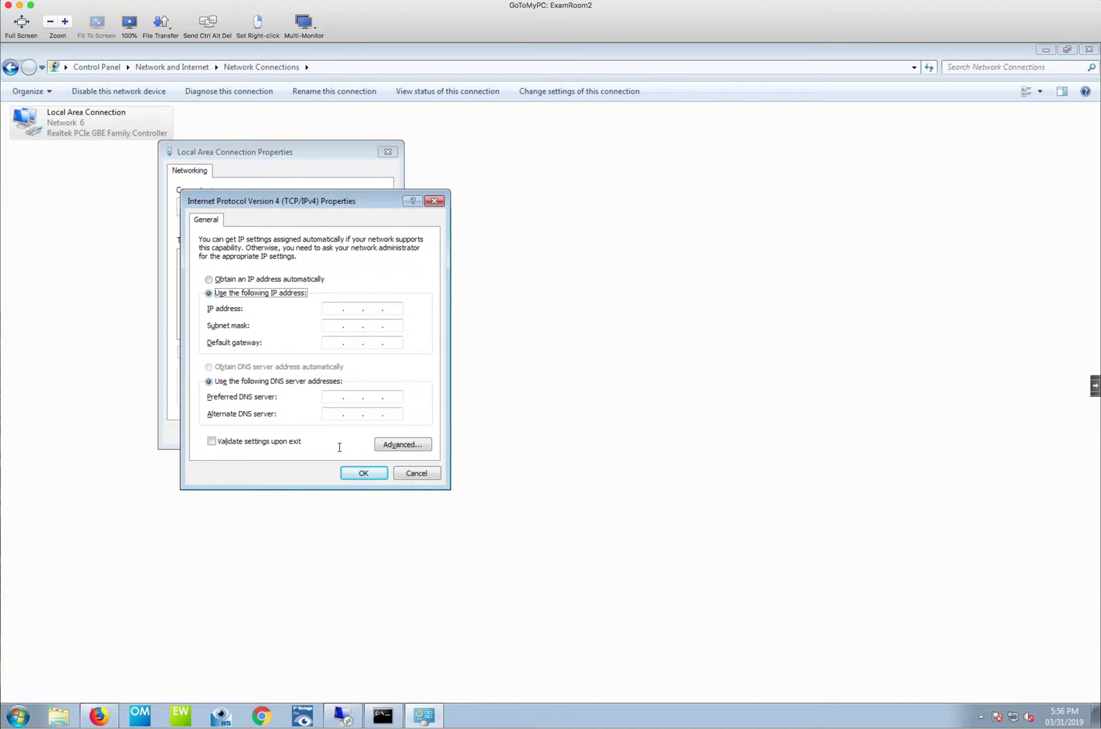
{"action": "left_click", "coordinate": [383, 717]}
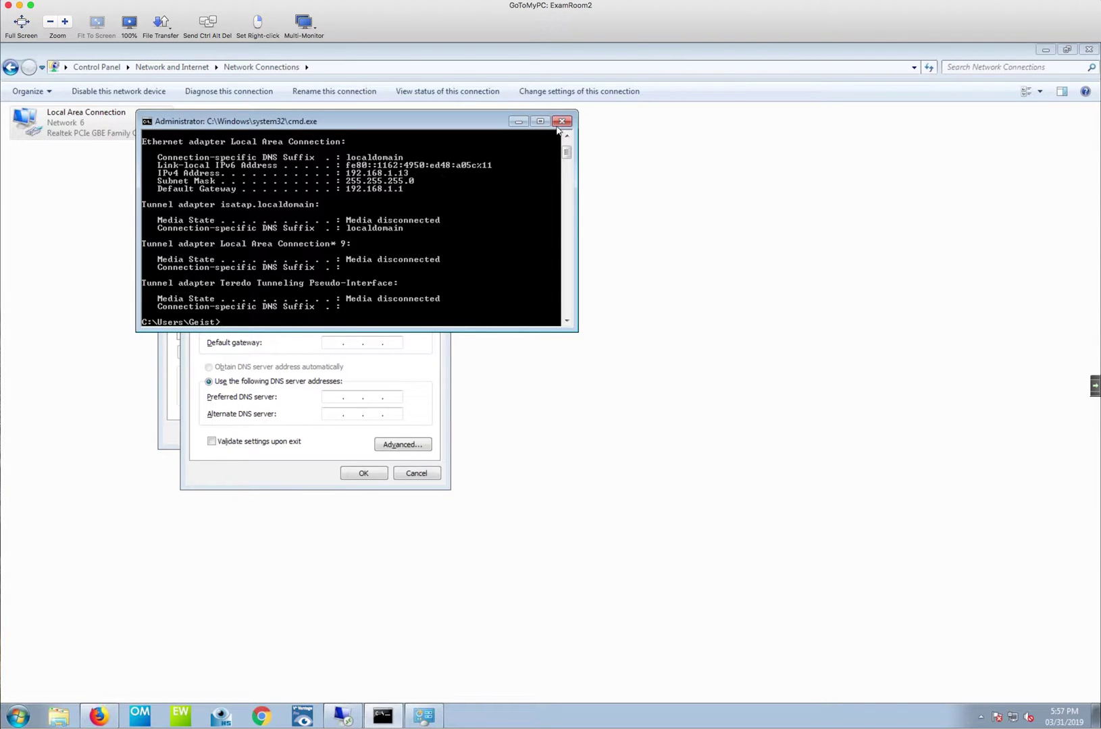
Enter static IP address 192.168.1.114 with subnet mask 255.255.255.0.
{"action": "left_click_drag", "start_coordinate": [446, 121], "coordinate": [813, 147]}
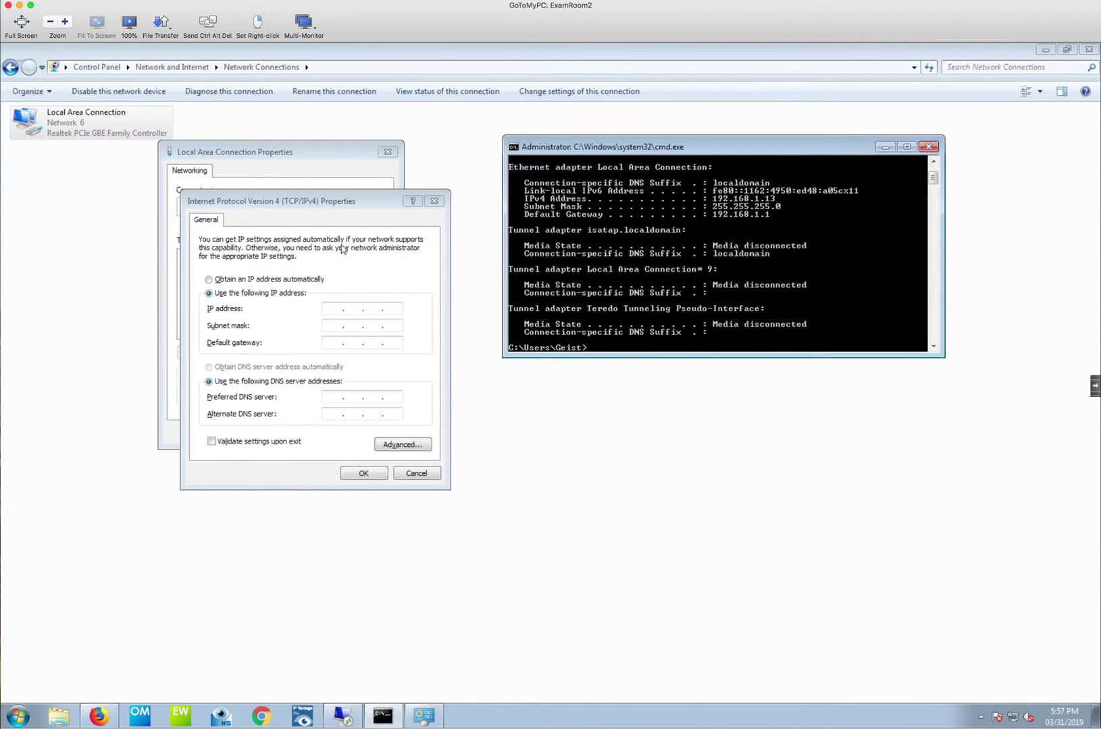
{"action": "left_click", "coordinate": [344, 248]}
{"action": "key", "text": "Tab"}
{"action": "type", "text": "1"}
{"action": "type", "text": "2 . "}
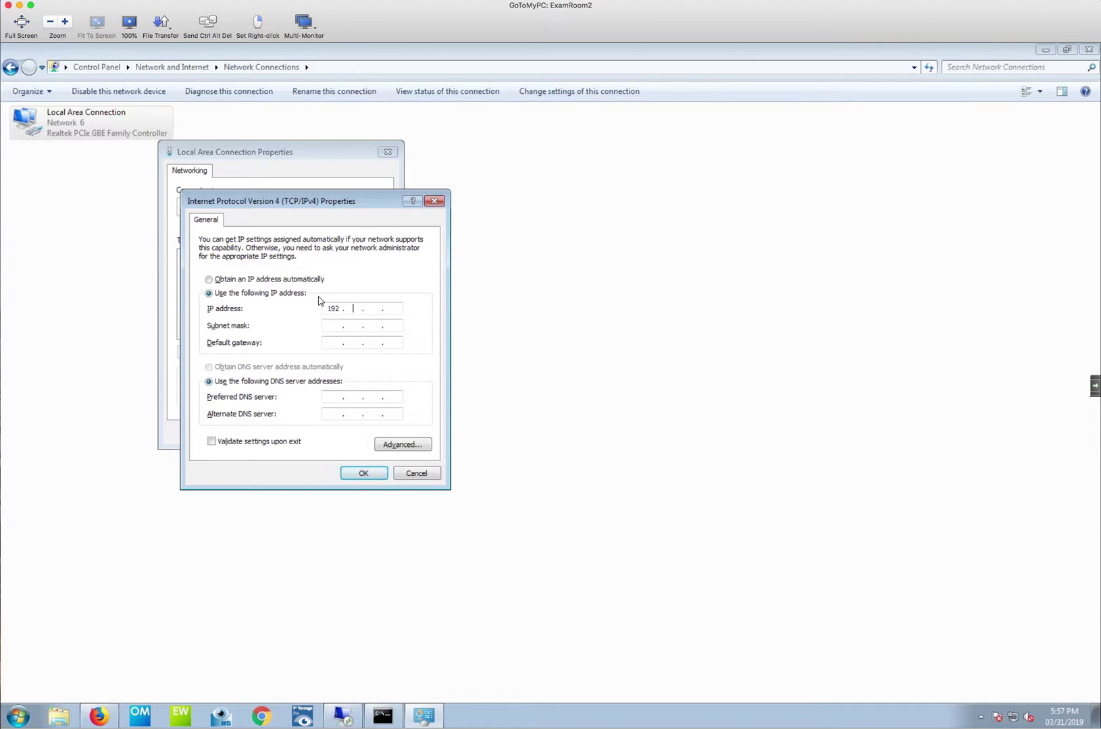
{"action": "type", "text": "168"}
{"action": "type", "text": "114"}
{"action": "left_click", "coordinate": [337, 327]}
{"action": "left_click", "coordinate": [337, 326]}
Set default gateway and preferred DNS server to 192.168.1.1 and apply with OK.
{"action": "left_click", "coordinate": [332, 341]}
{"action": "type", "text": "192 . 168 . 1"}
{"action": "left_click", "coordinate": [382, 715]}
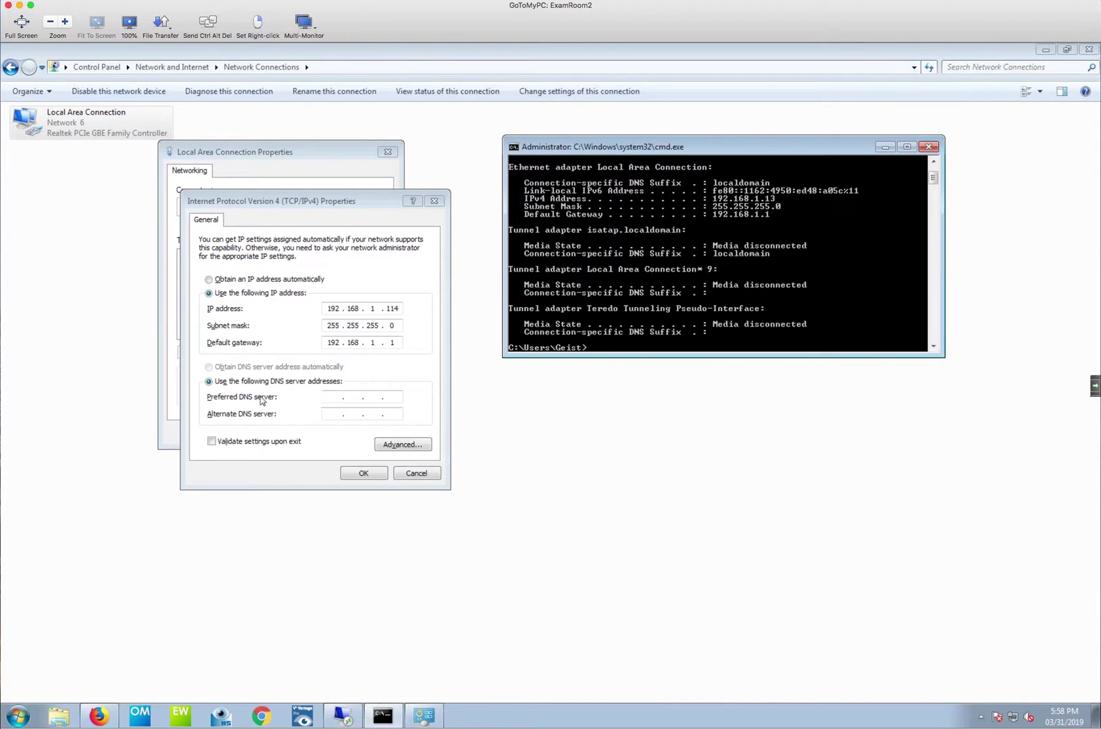
{"action": "left_click", "coordinate": [336, 399]}
{"action": "type", "text": "192 . 168 . 1 ."}
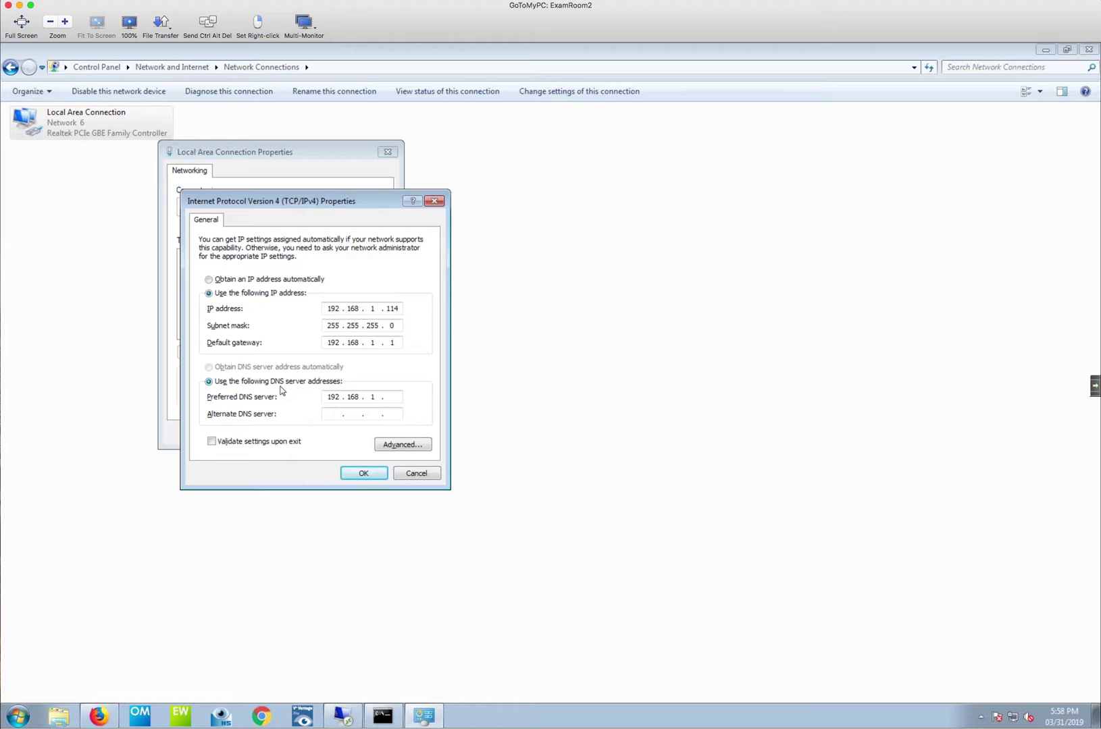
{"action": "left_click", "coordinate": [389, 397]}
{"action": "type", "text": "1"}
{"action": "left_click", "coordinate": [365, 474]}
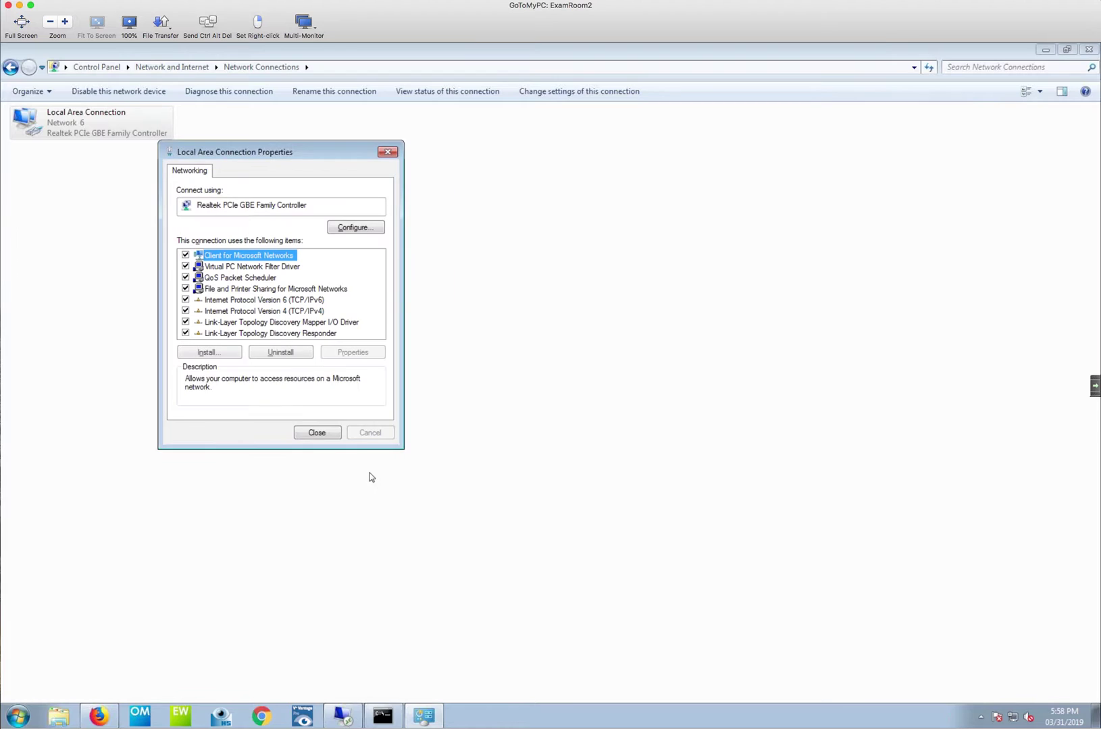
Close the connection properties and the old Command Prompt window.
{"action": "left_click", "coordinate": [321, 438]}
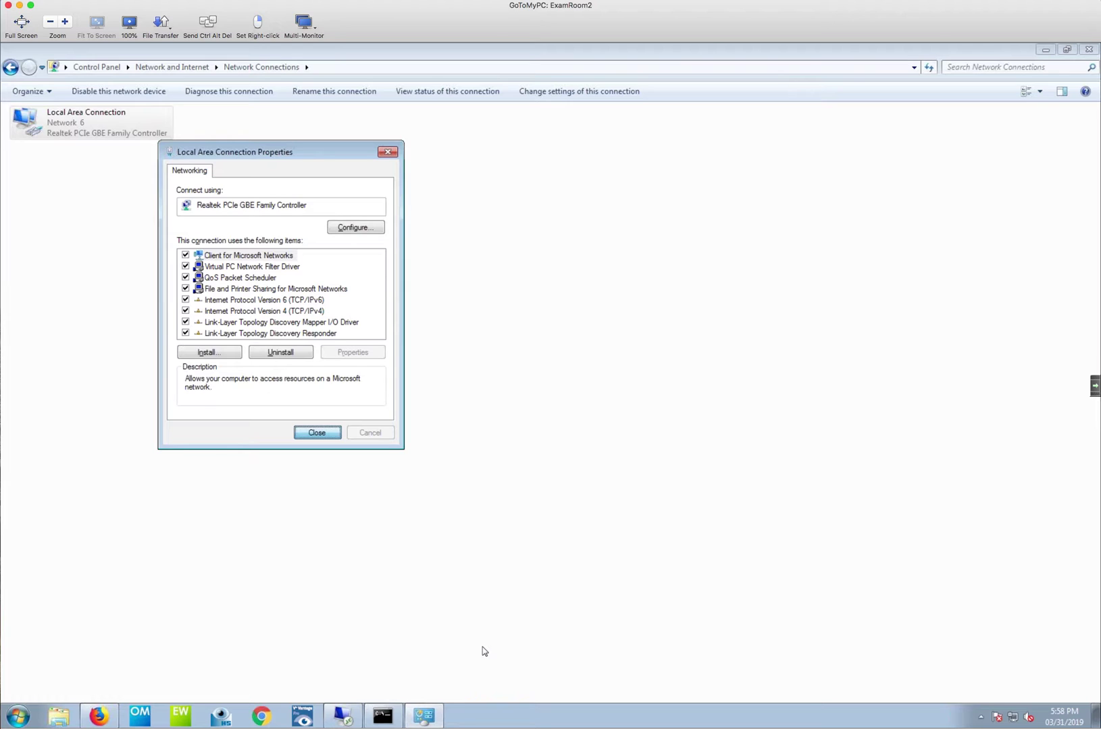
{"action": "key", "text": "Return"}
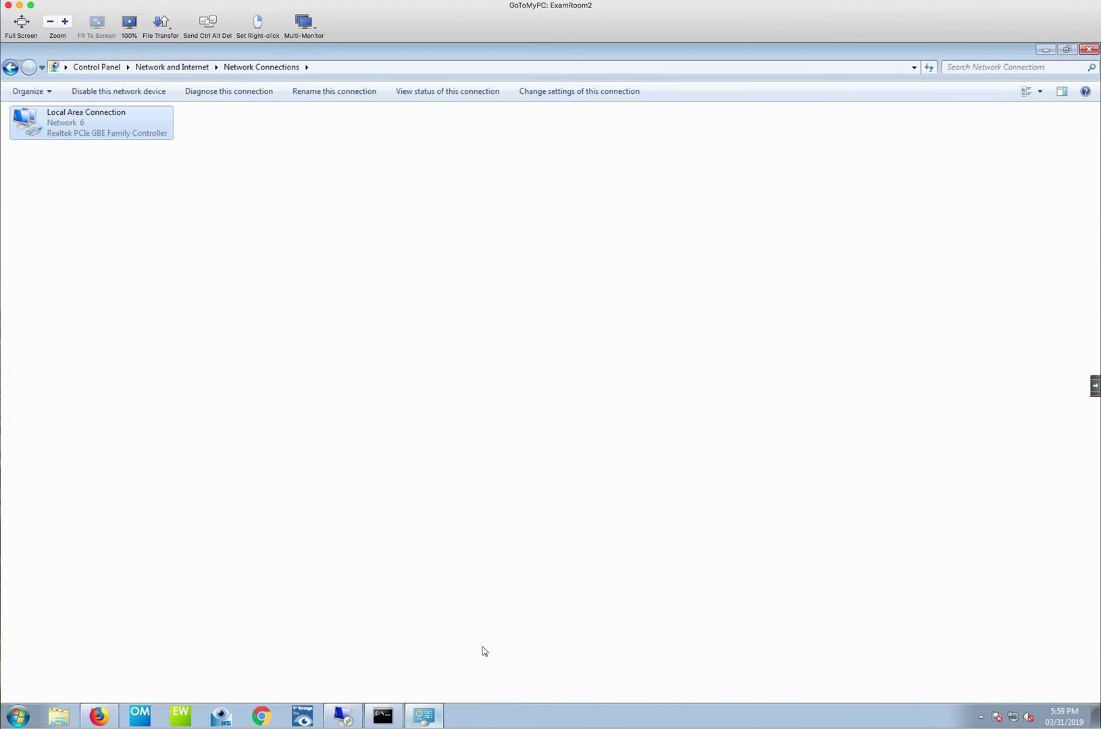
{"action": "left_click", "coordinate": [381, 718]}
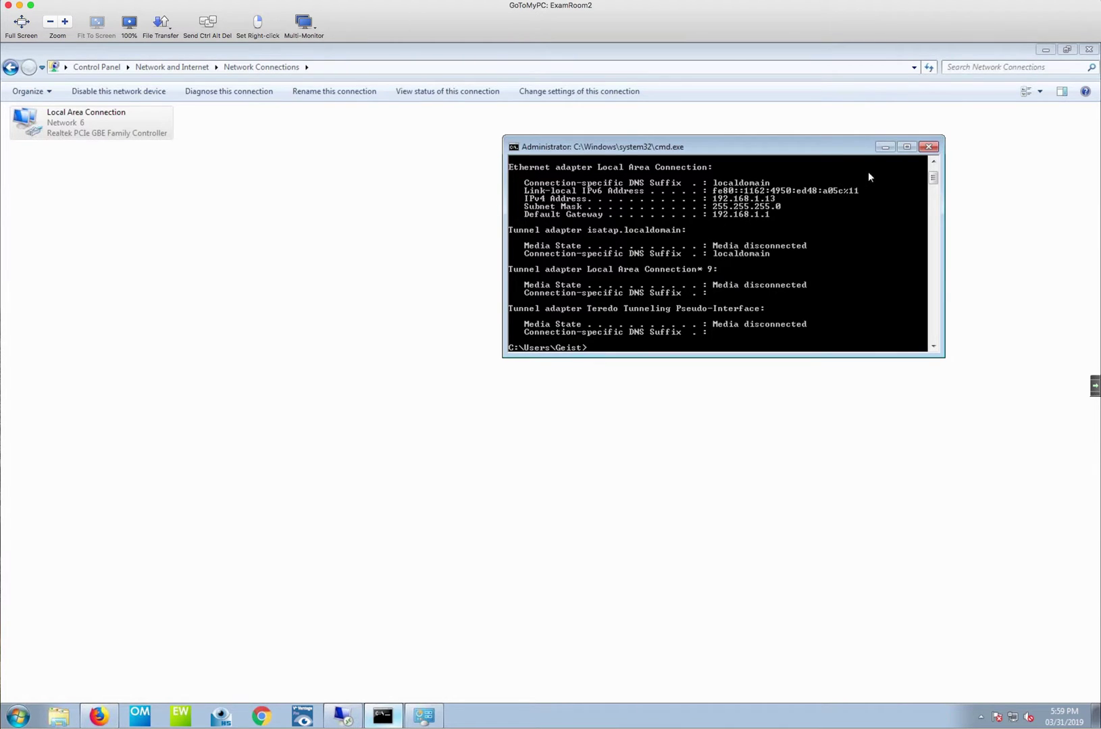
{"action": "left_click", "coordinate": [929, 147]}
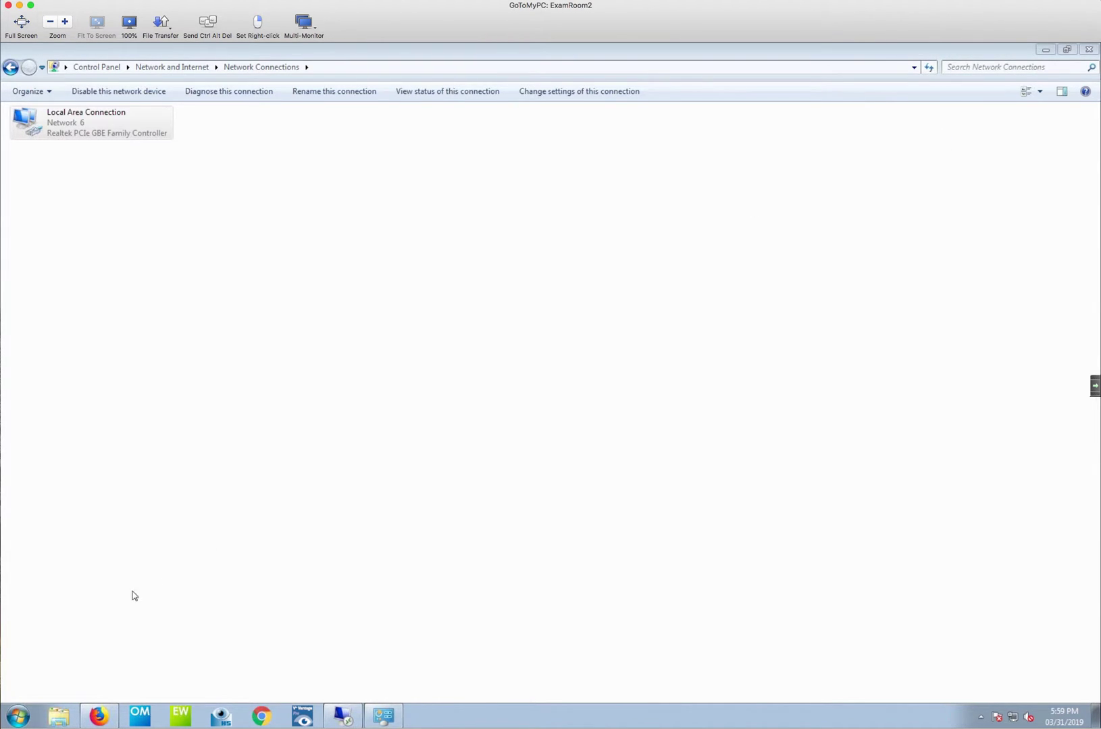
Run ipconfig in a new administrator Command Prompt to confirm IPv4 192.168.1.114, then close it.
{"action": "left_click", "coordinate": [23, 715]}
{"action": "type", "text": "cmd"}
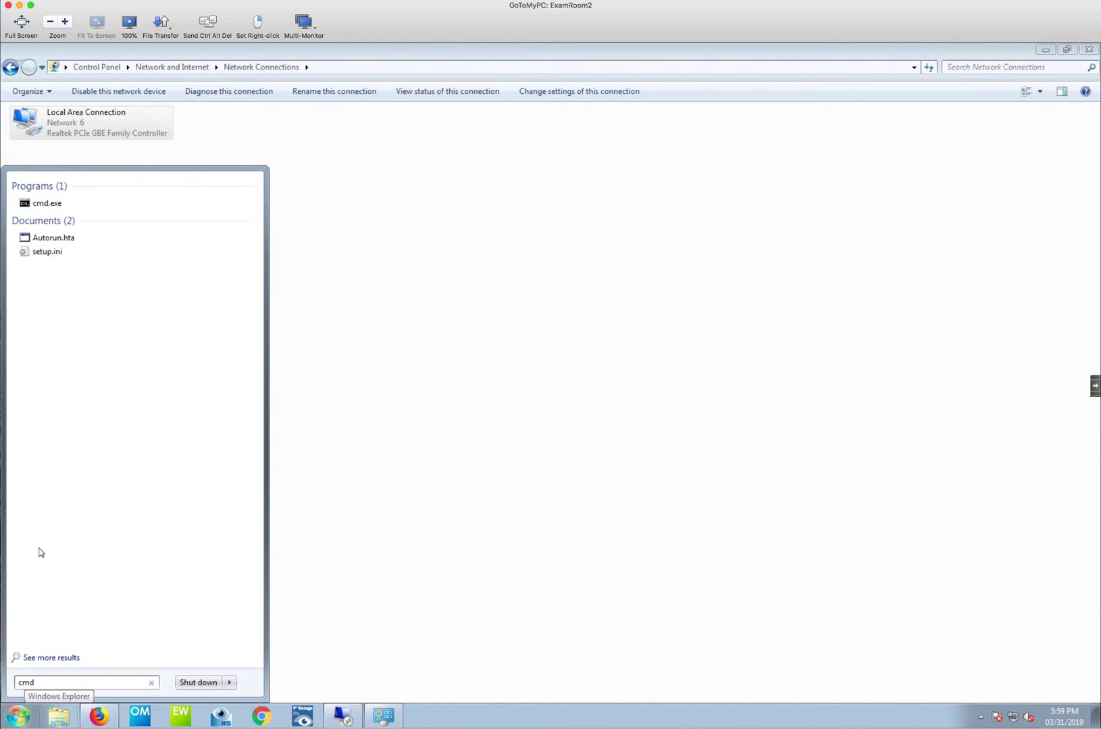
{"action": "left_click", "coordinate": [57, 203]}
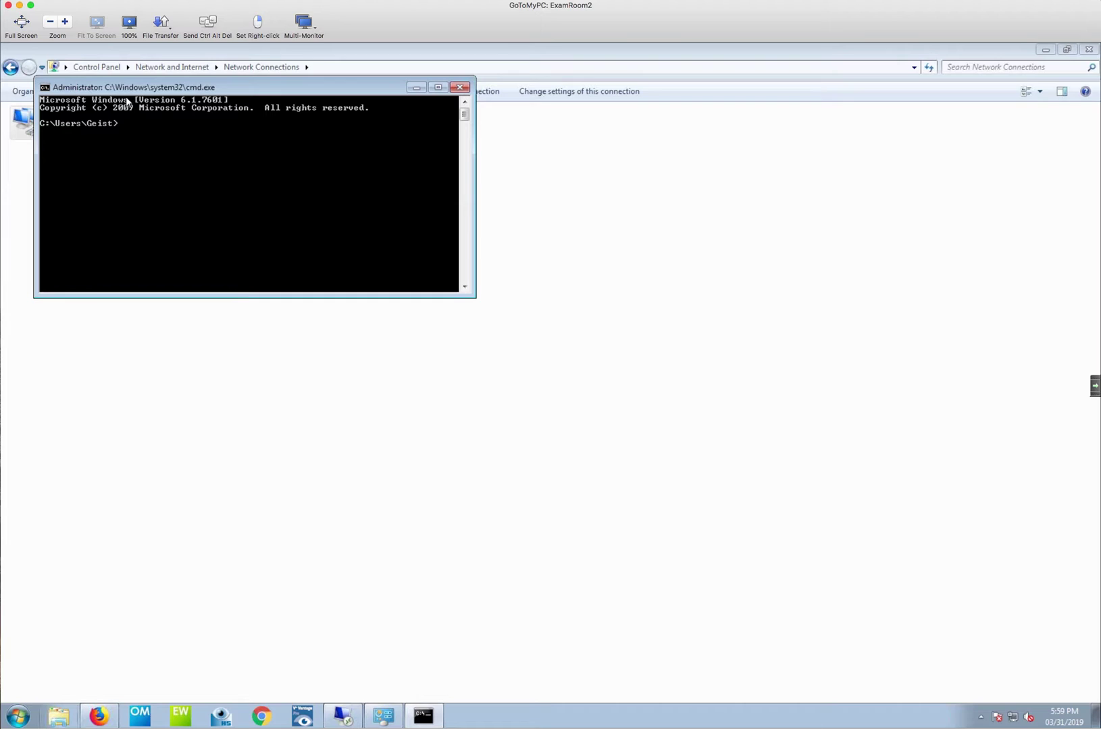
{"action": "type", "text": "ipconfig"}
{"action": "key", "text": "Return"}
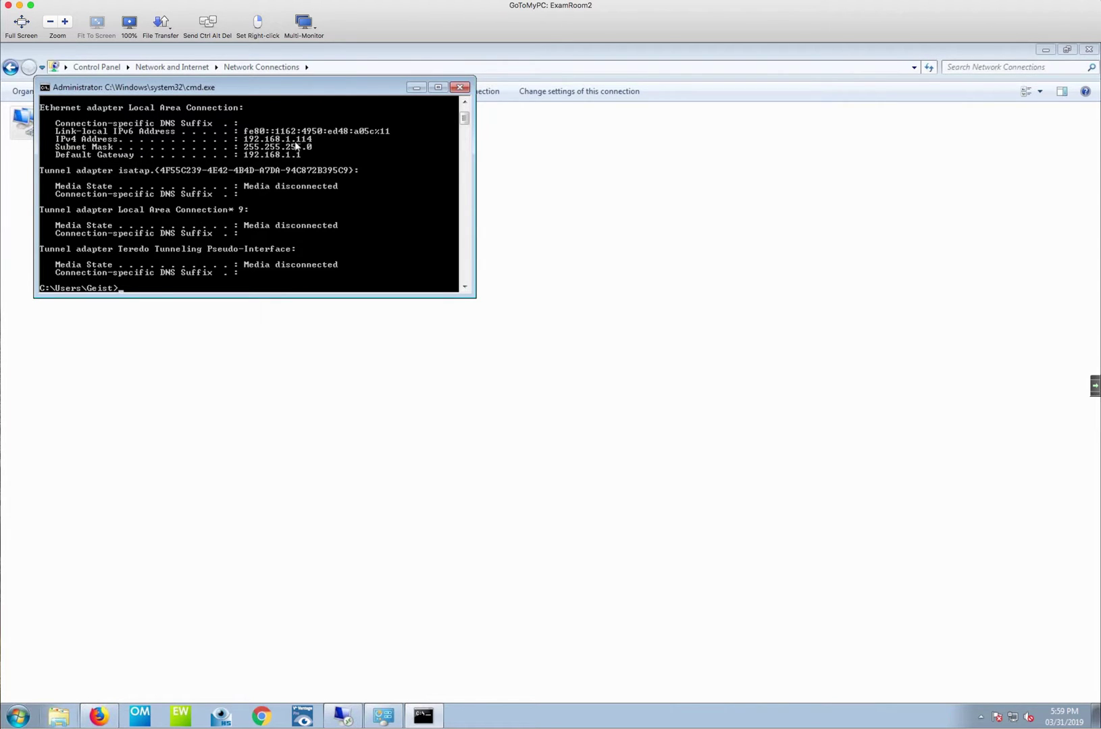
{"action": "left_click", "coordinate": [461, 89]}
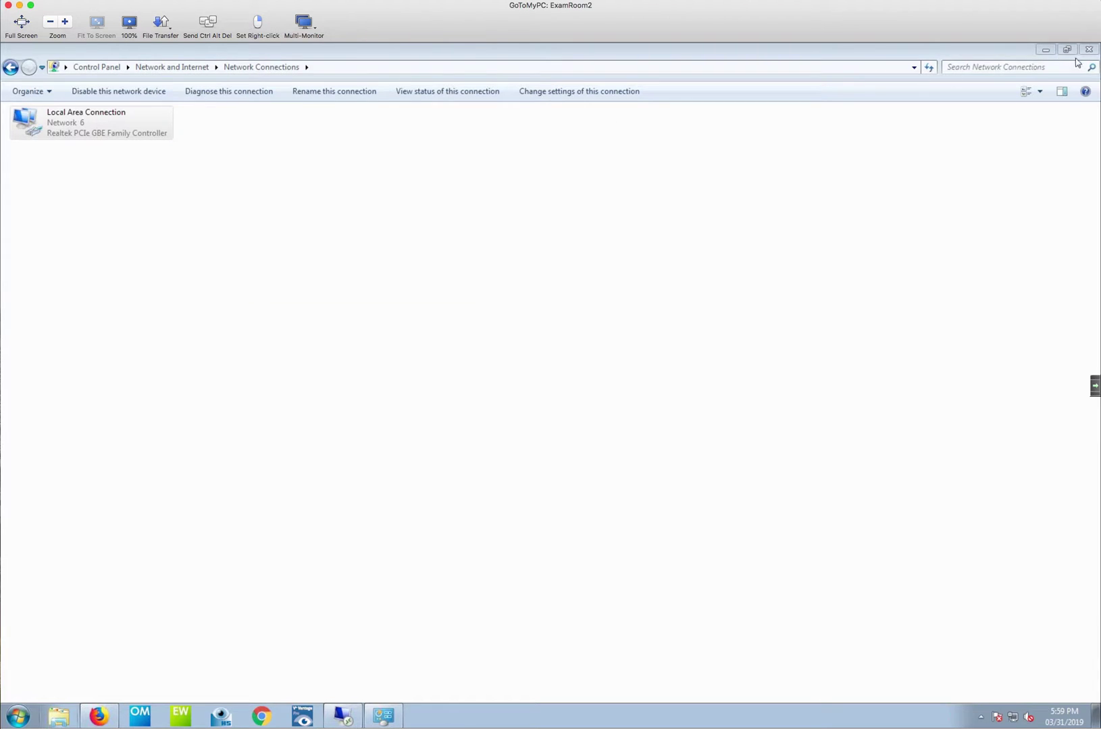
Switch to the OMSERVER2 session and open its Local Area Connection Properties via Control Panel.
{"action": "left_click", "coordinate": [1087, 52]}
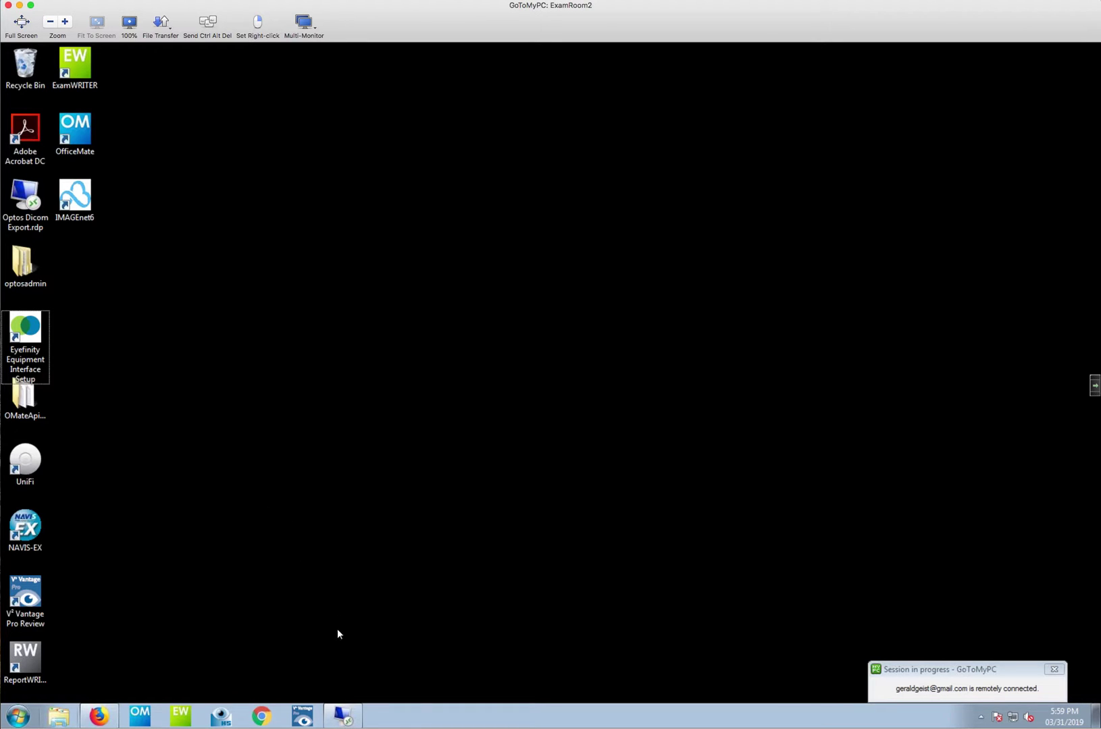
{"action": "left_click", "coordinate": [342, 716]}
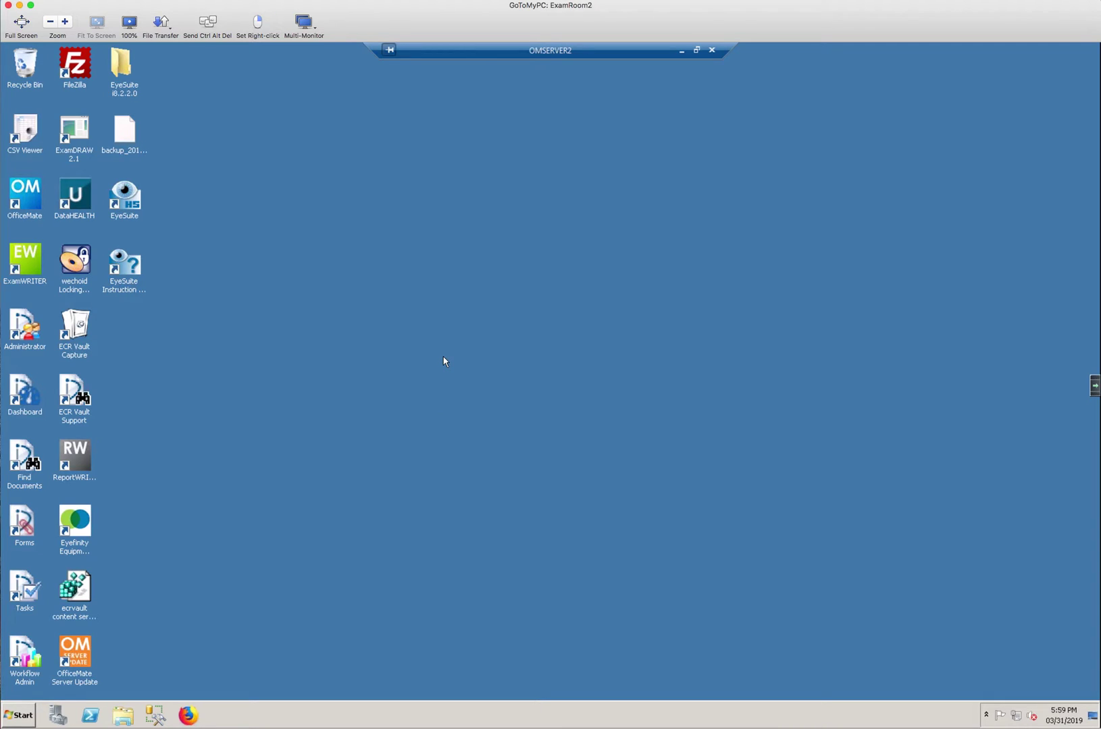
{"action": "left_click", "coordinate": [20, 716]}
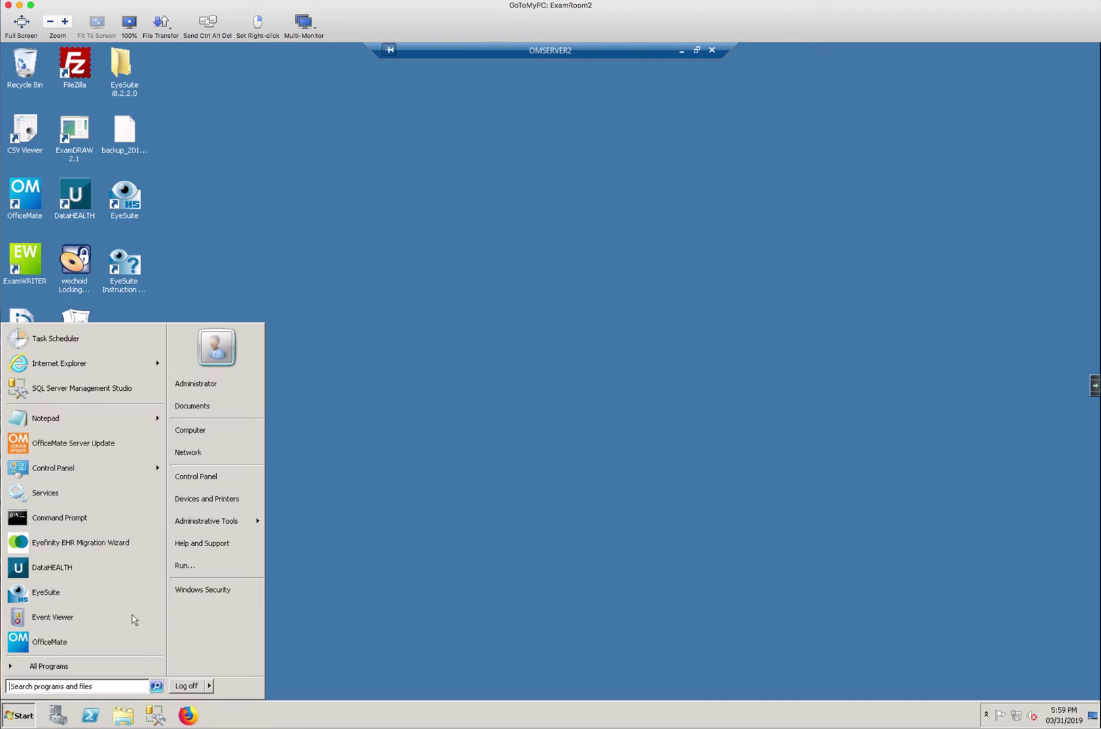
{"action": "left_click", "coordinate": [197, 477]}
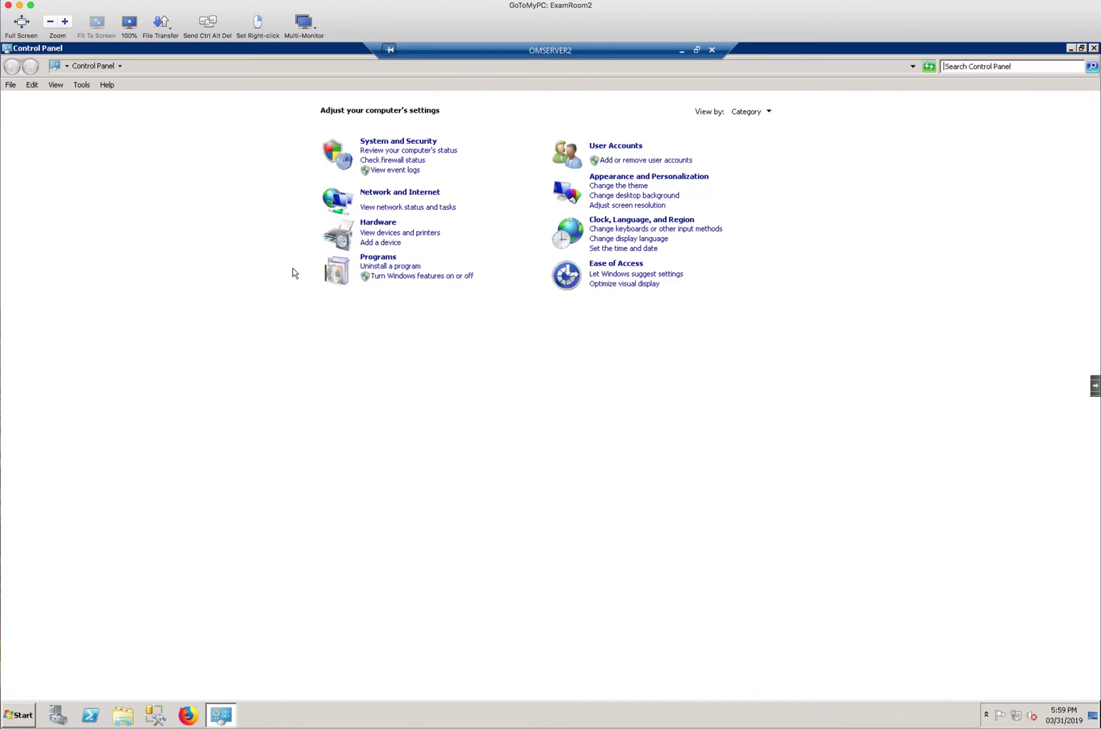
{"action": "left_click", "coordinate": [380, 194]}
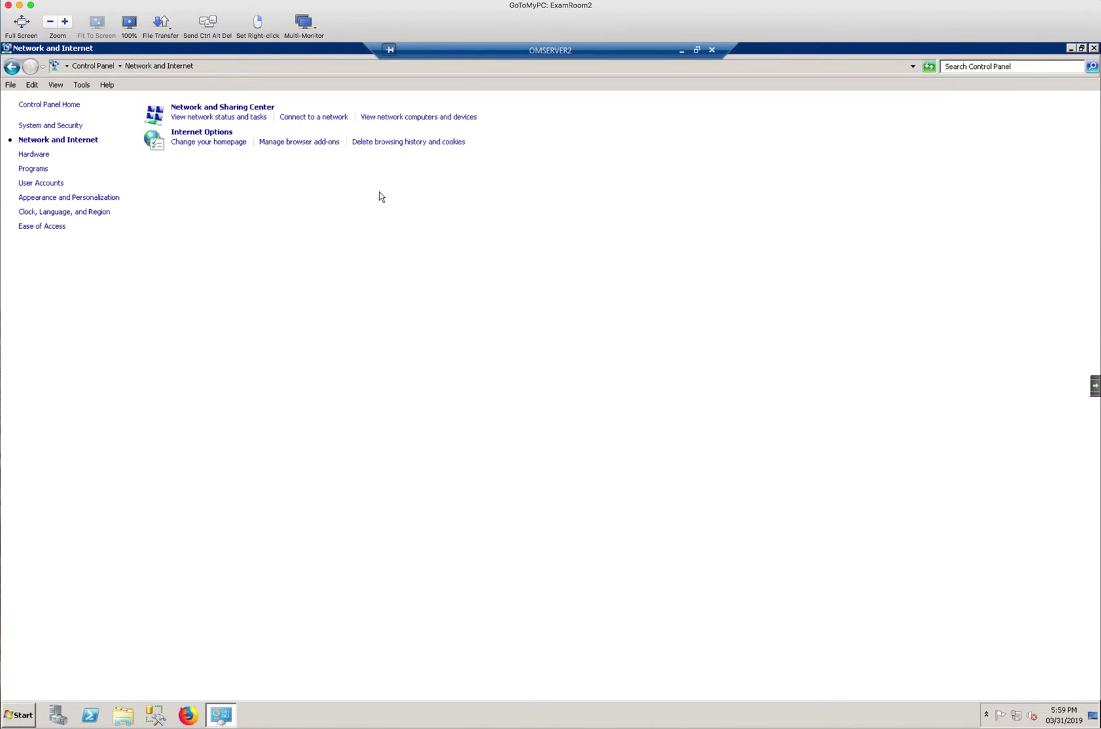
{"action": "left_click", "coordinate": [225, 109]}
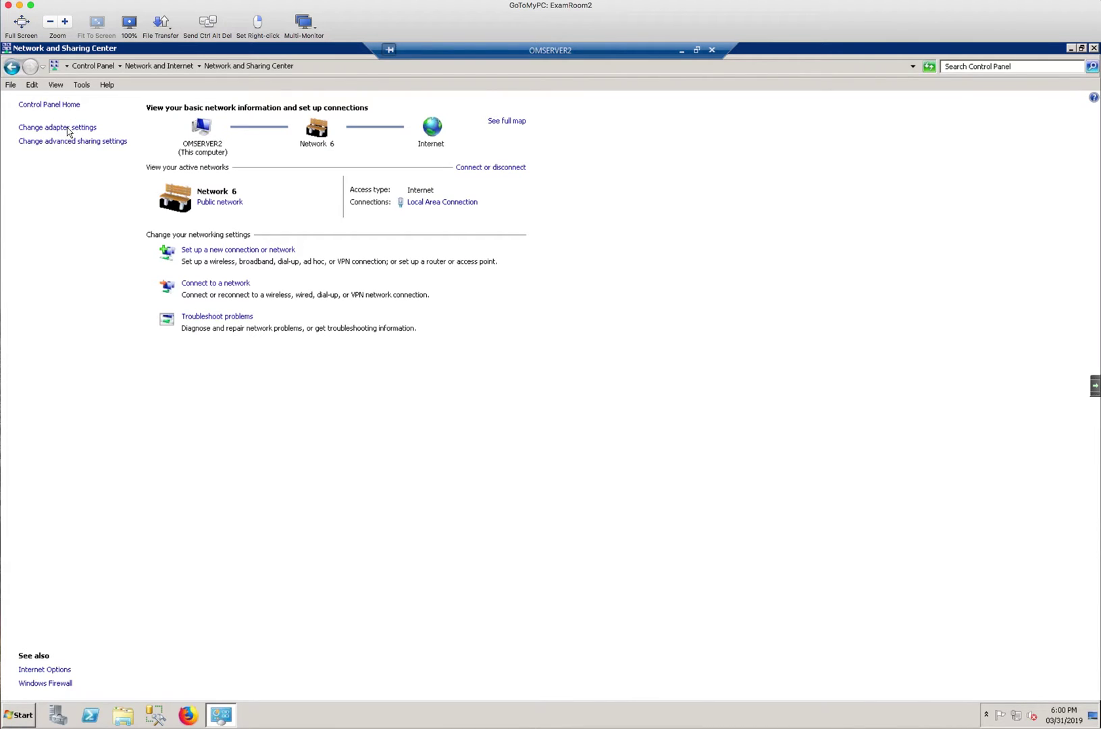
{"action": "left_click", "coordinate": [69, 128]}
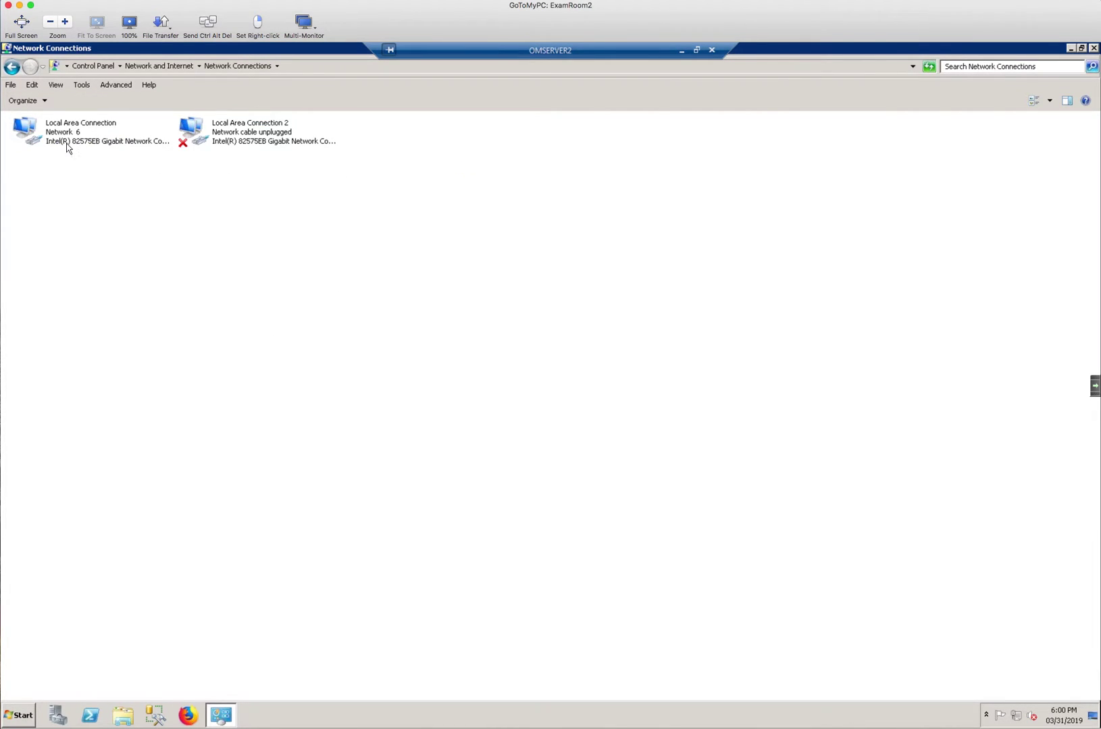
{"action": "left_click", "coordinate": [72, 133]}
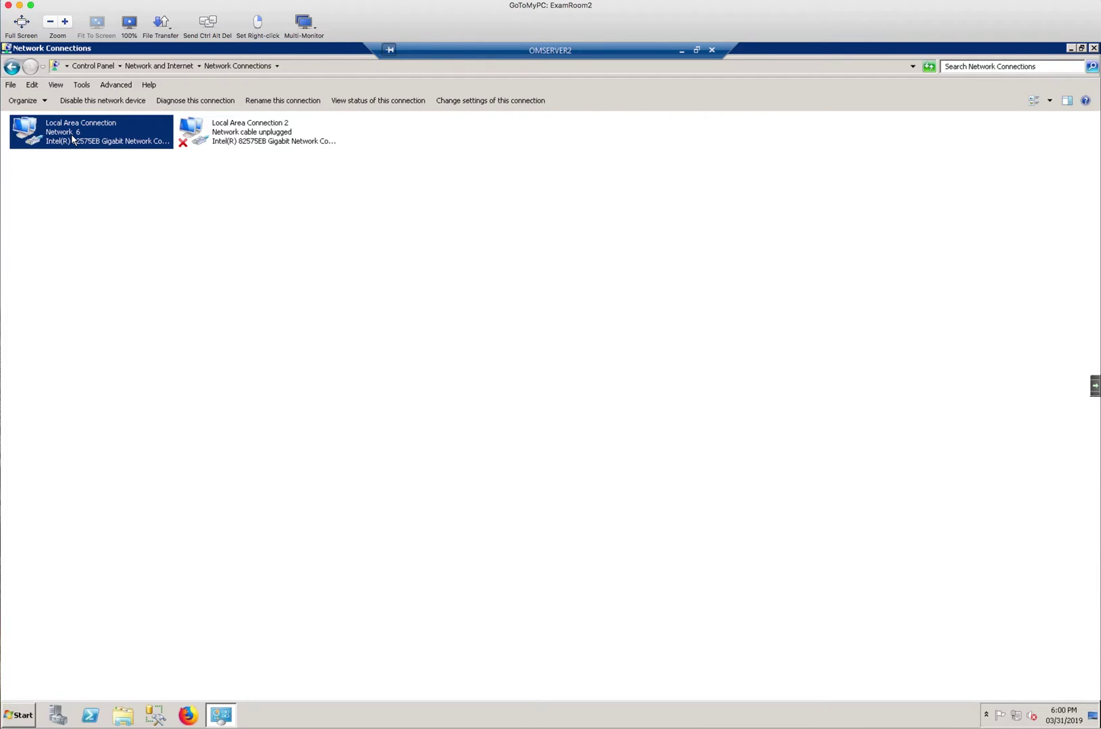
{"action": "right_click", "coordinate": [72, 137]}
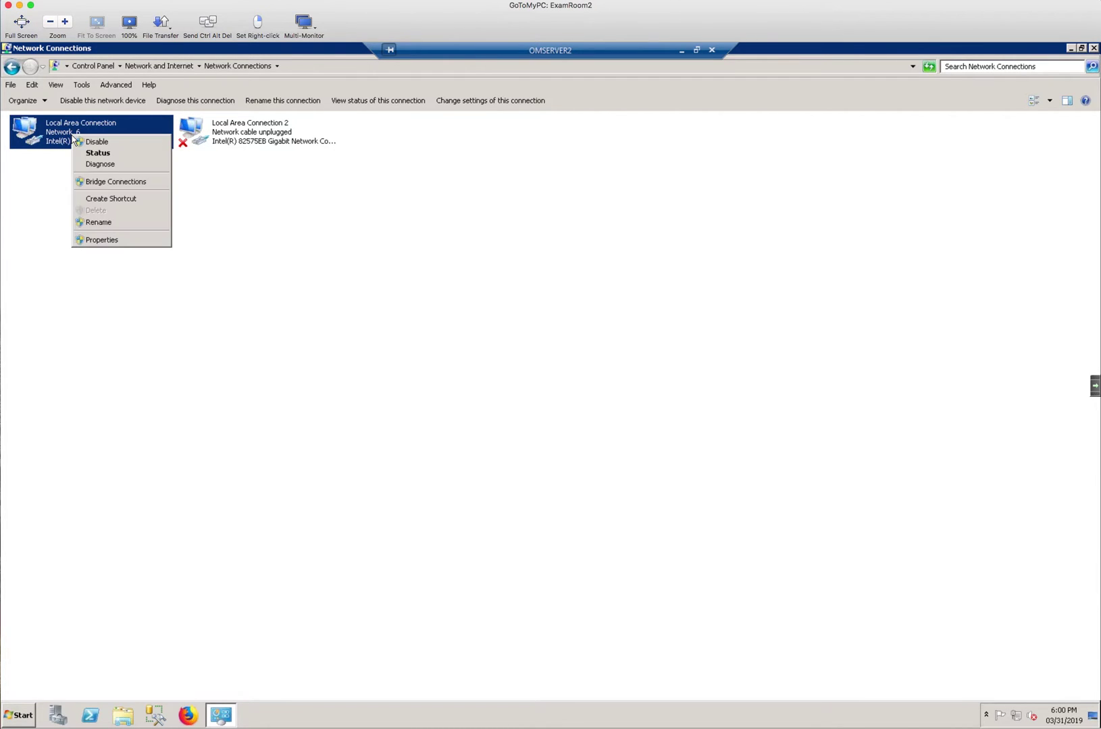
{"action": "left_click", "coordinate": [102, 239]}
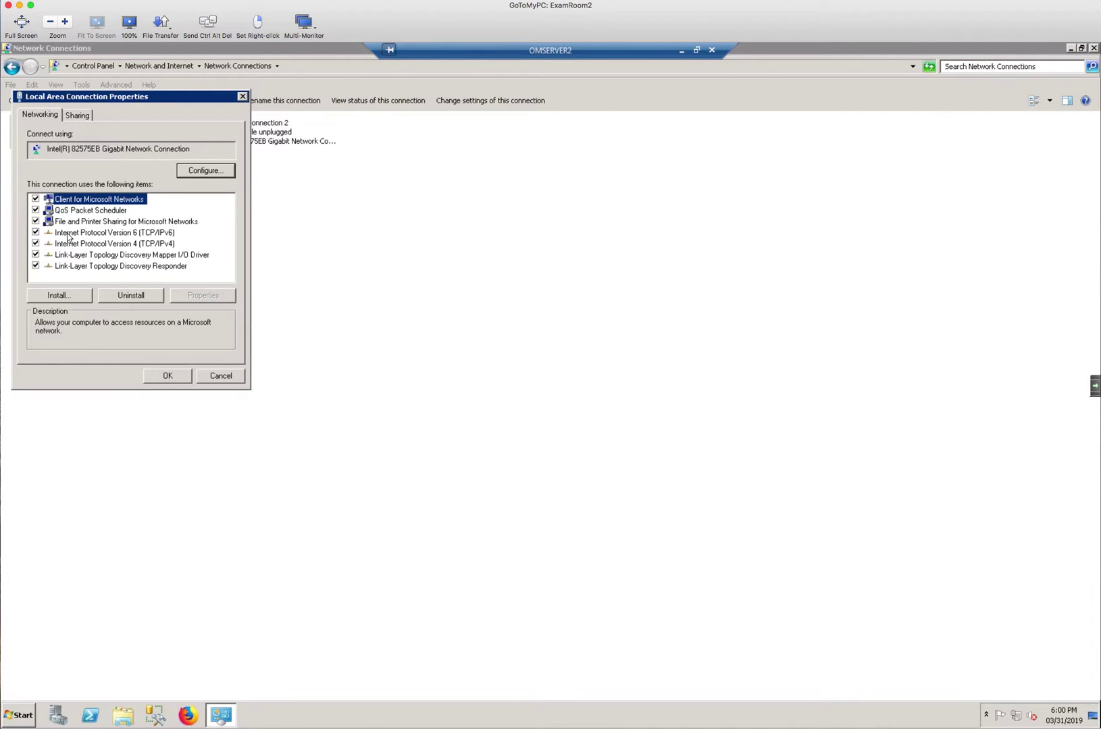
Review the server's TCP/IPv4 settings (static 192.168.1.103, gateway and DNS 192.168.1.1) and cancel out.
{"action": "left_click", "coordinate": [113, 245]}
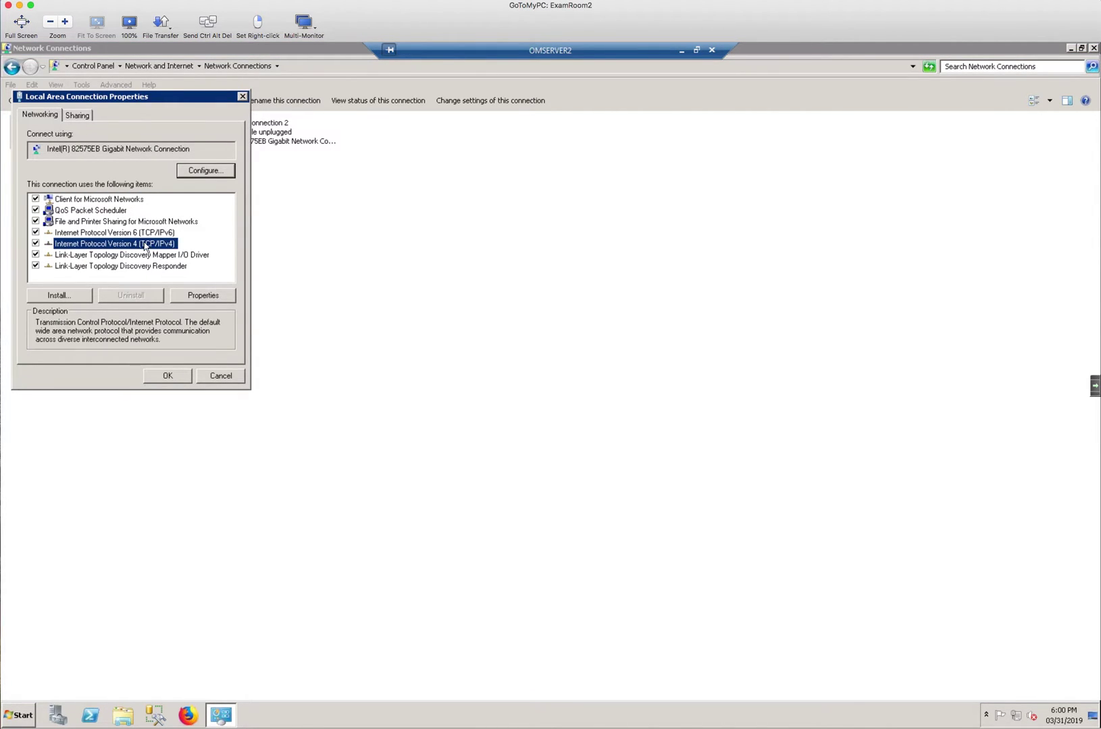
{"action": "left_click", "coordinate": [202, 296]}
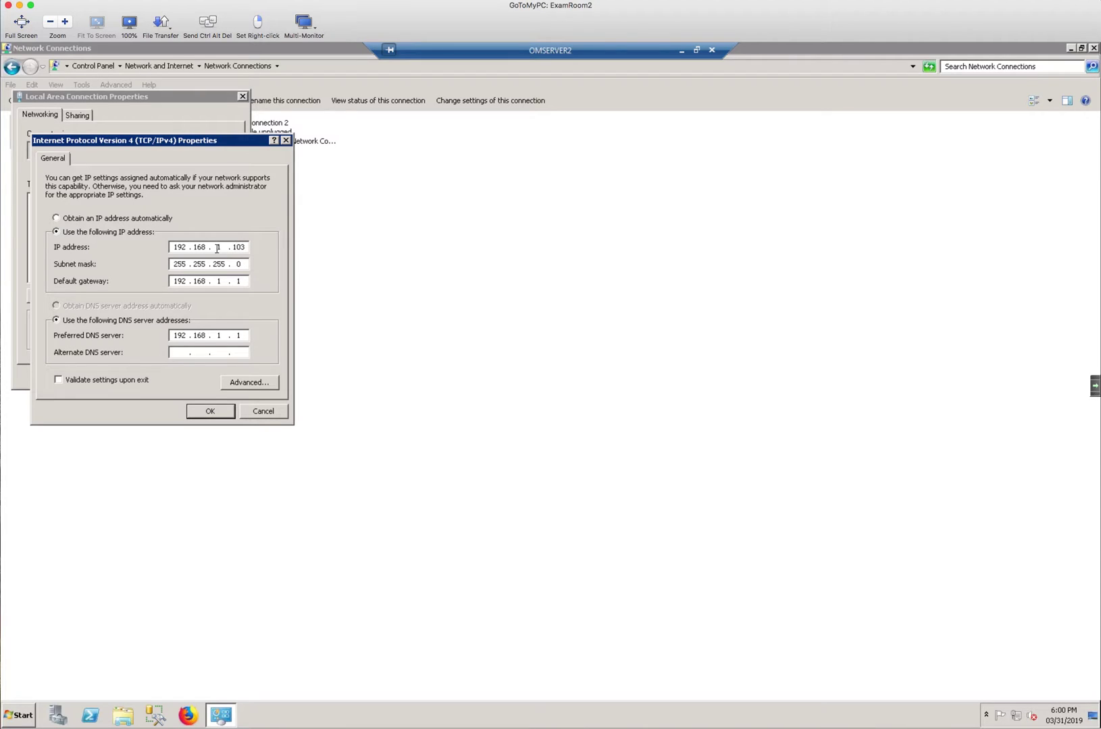
{"action": "left_click", "coordinate": [254, 411]}
{"action": "left_click", "coordinate": [220, 376]}
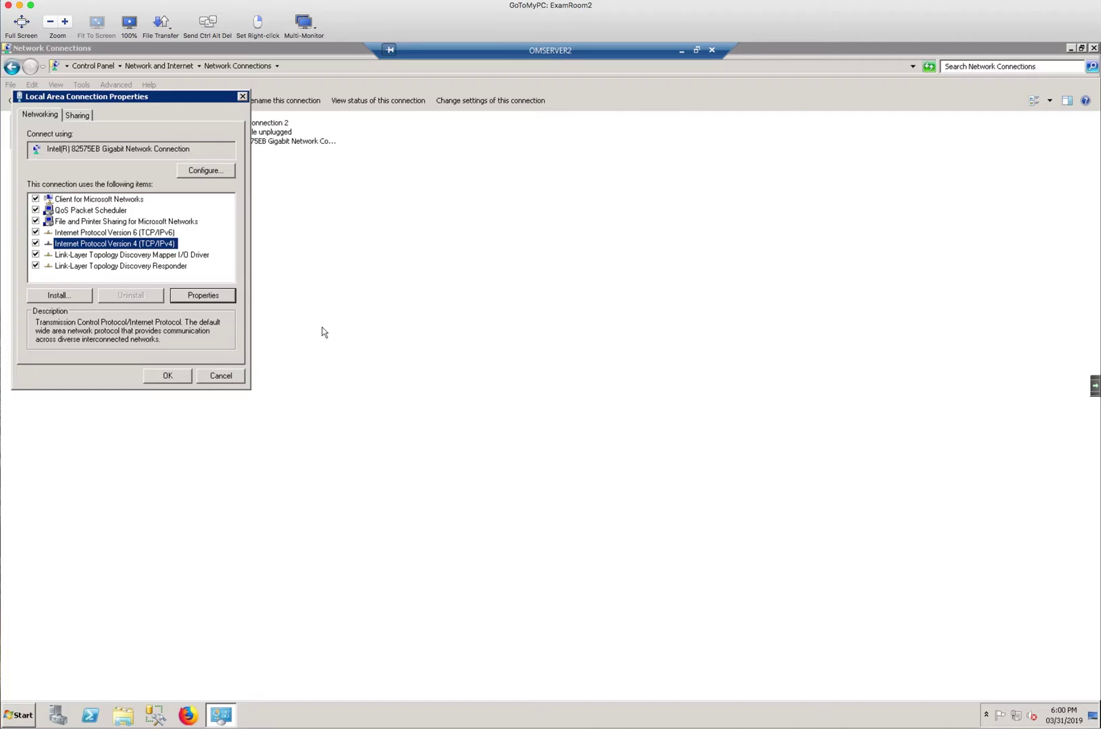
{"action": "left_click", "coordinate": [1094, 48]}
{"action": "left_click", "coordinate": [27, 710]}
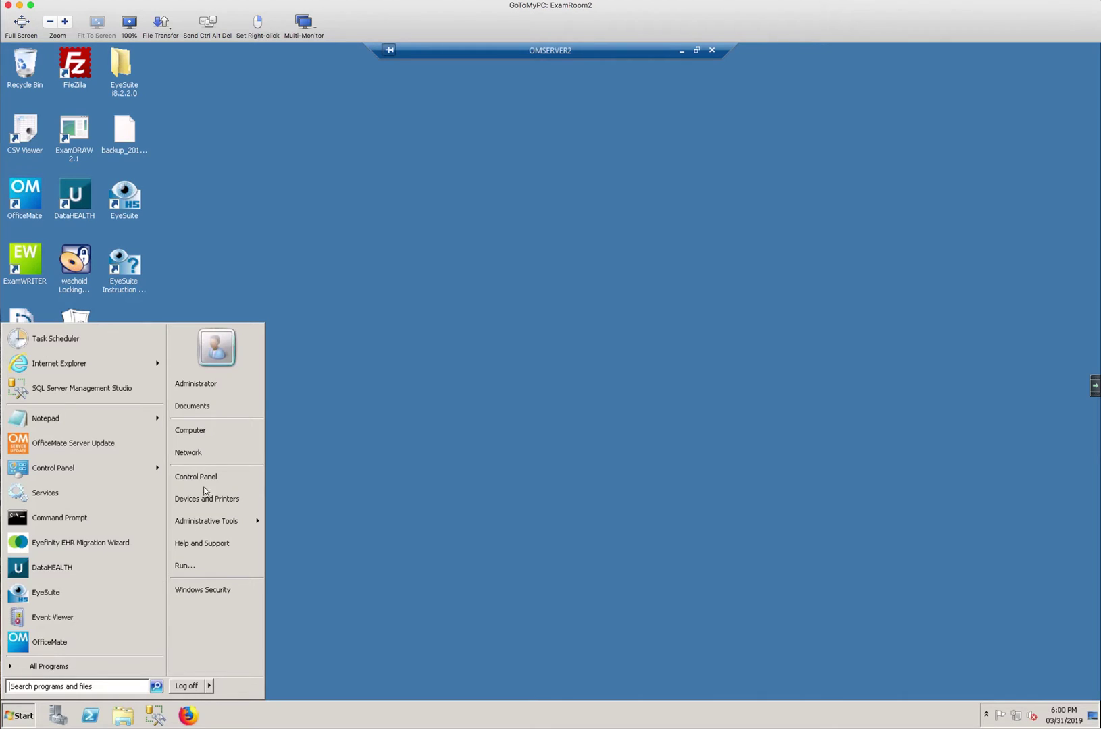
Open Computer properties to verify computer name OMSERVER2 in workgroup GEIST, then close it.
{"action": "right_click", "coordinate": [201, 431]}
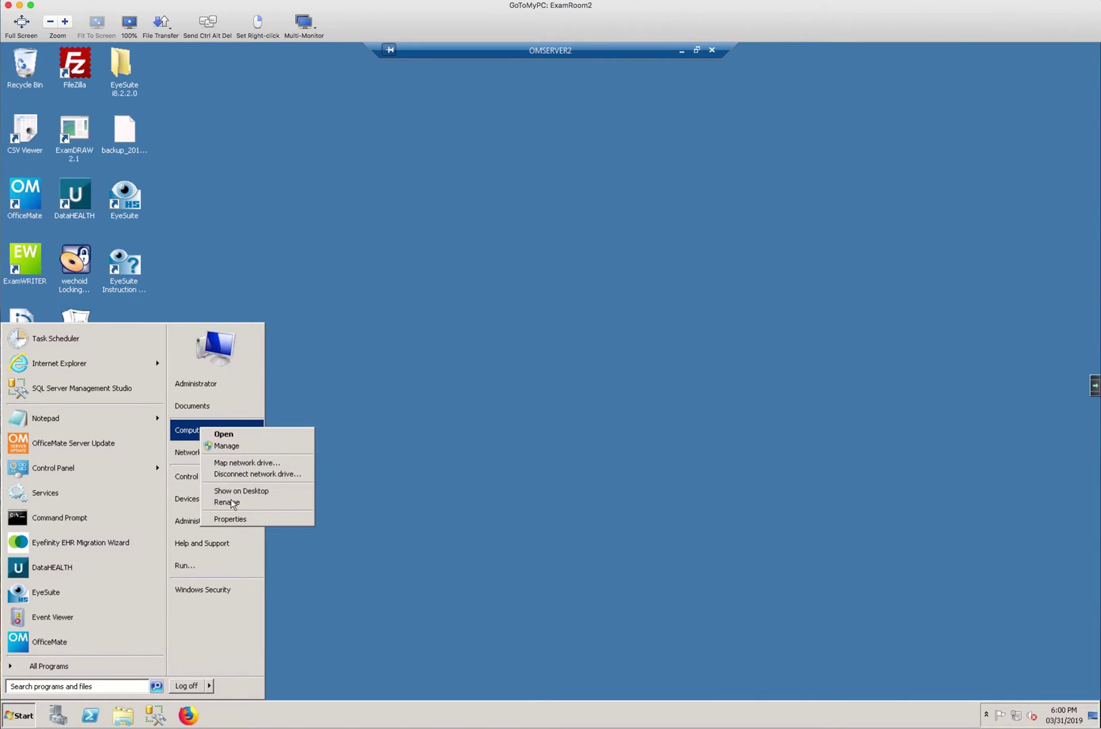
{"action": "left_click", "coordinate": [237, 520]}
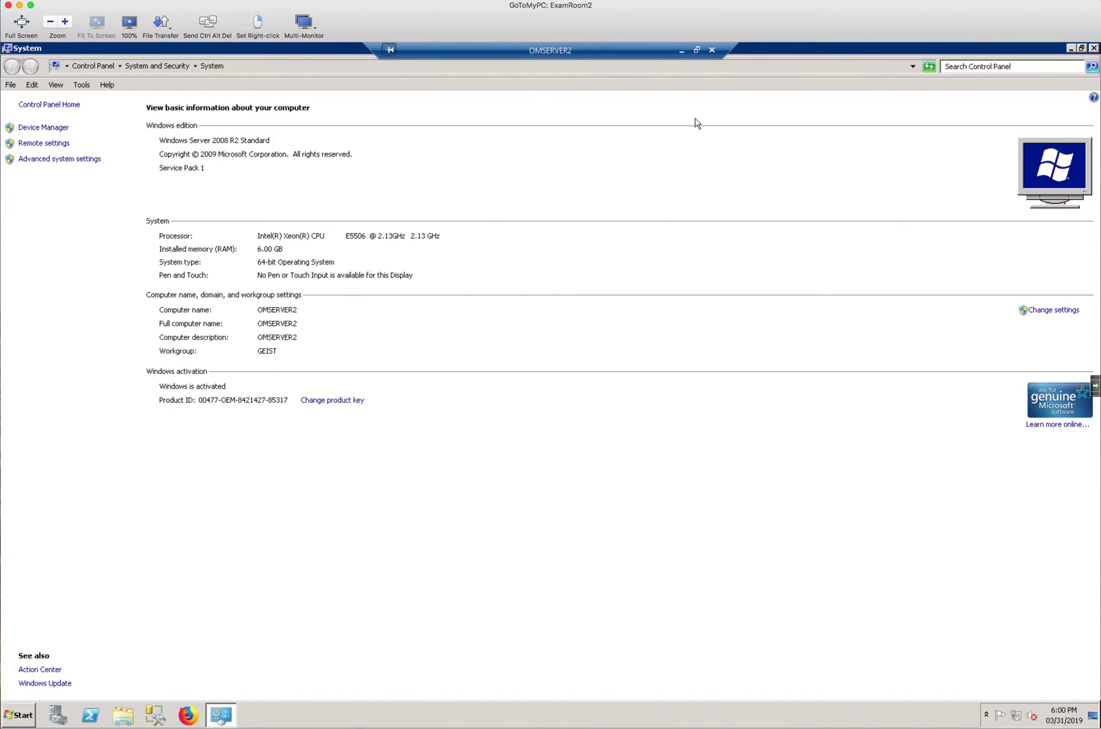
{"action": "left_click", "coordinate": [1094, 48]}
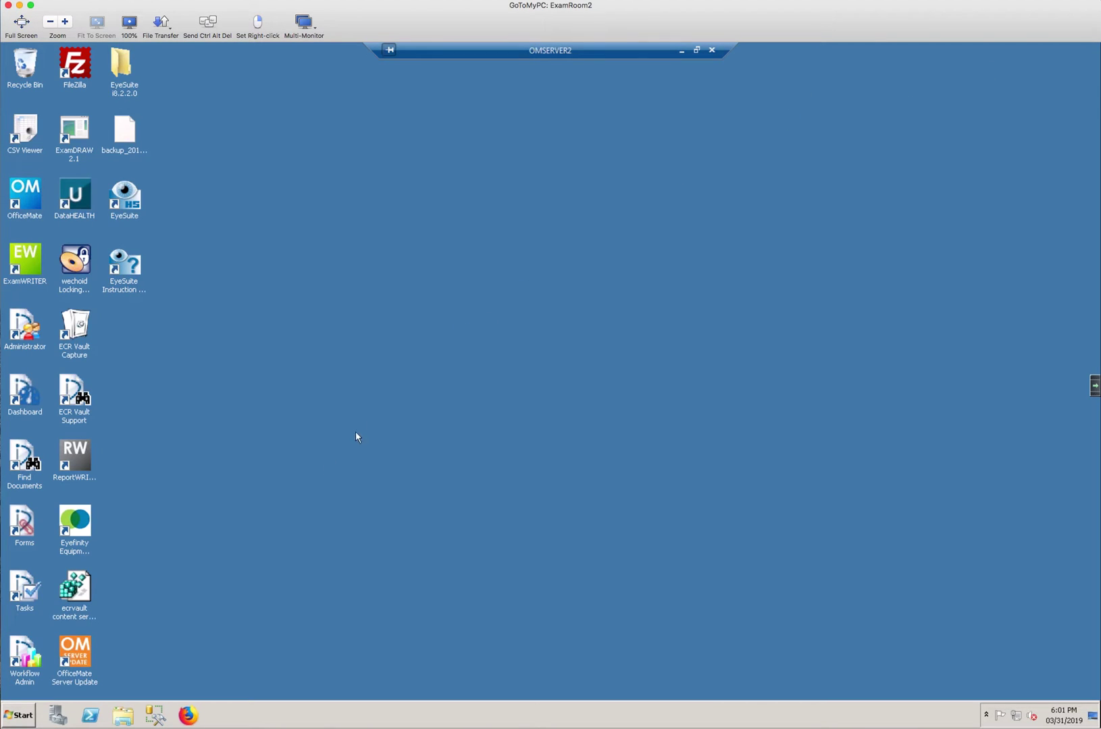
Minimize the server session and open the workstation's C:\Windows\OMATE32.INI in Notepad.
{"action": "left_click", "coordinate": [682, 52]}
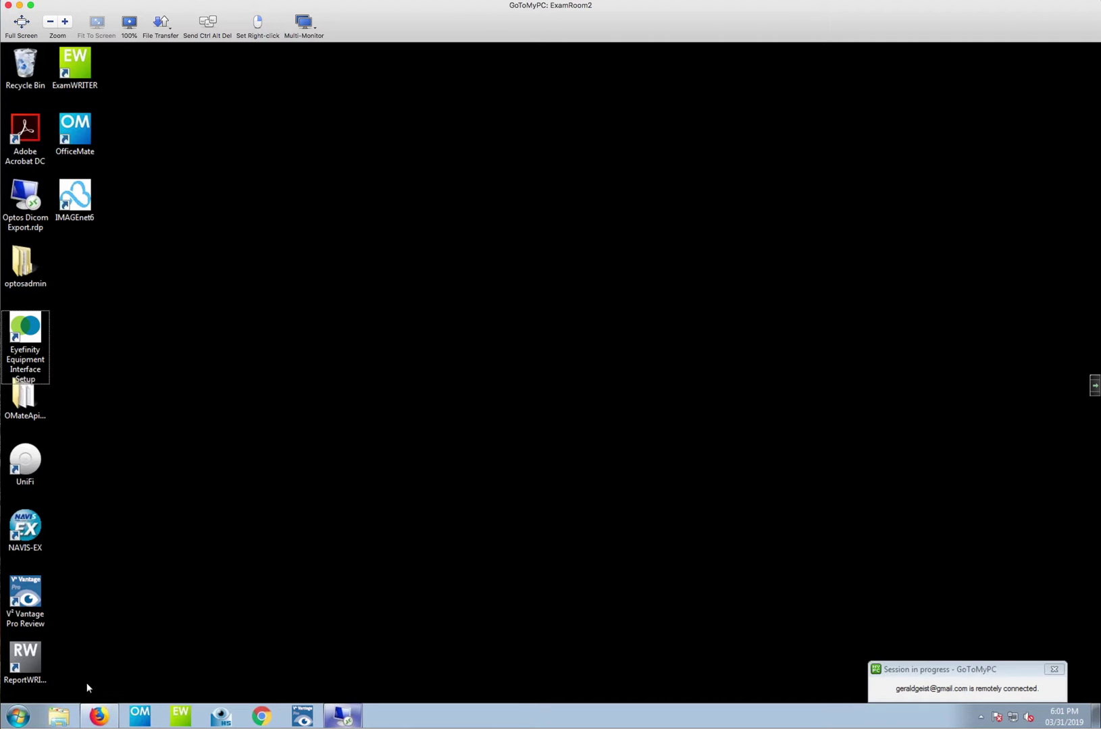
{"action": "left_click", "coordinate": [22, 713]}
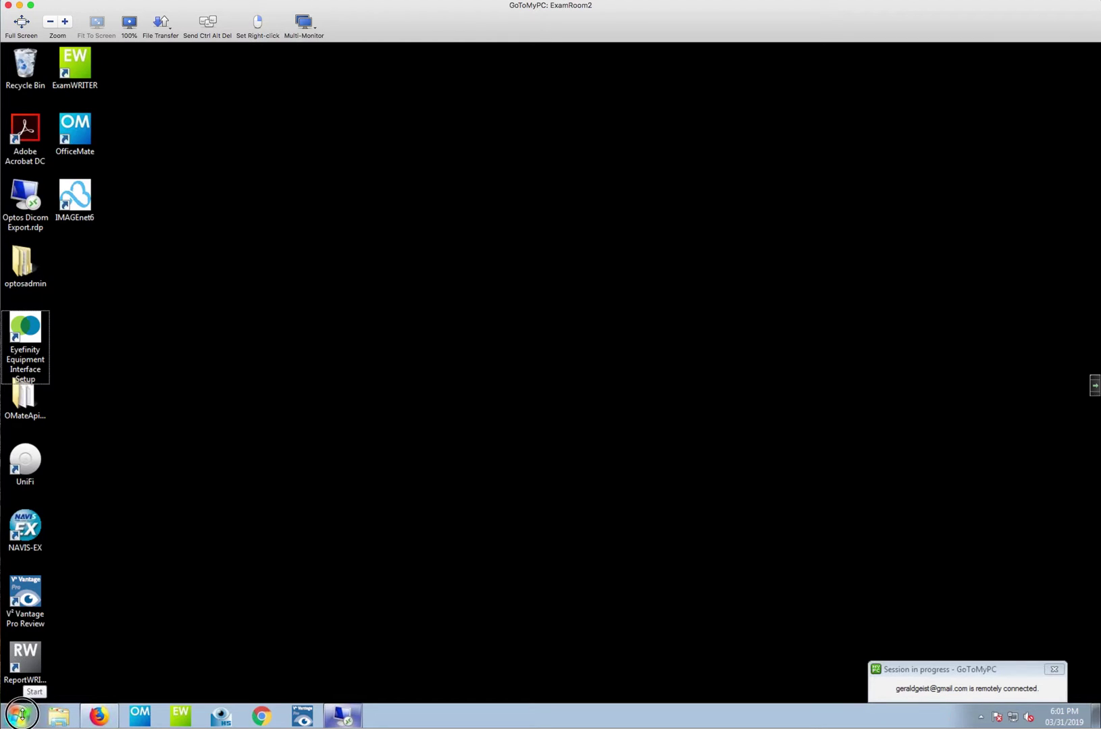
{"action": "left_click", "coordinate": [199, 321]}
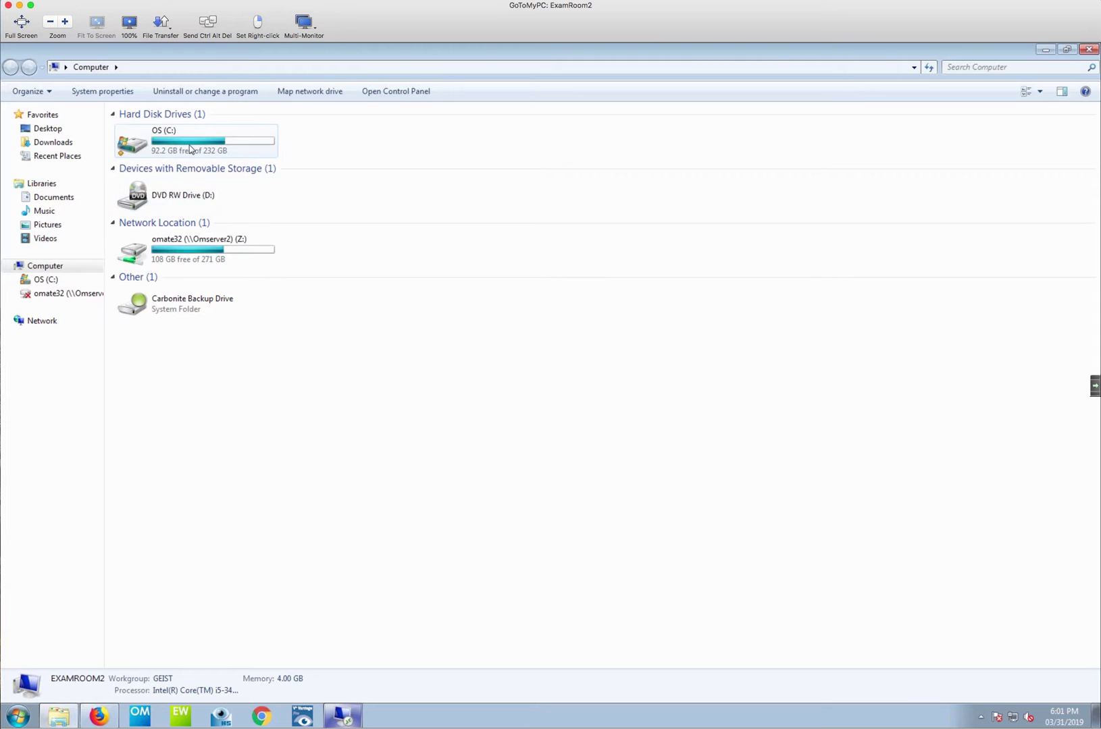
{"action": "double_click", "coordinate": [189, 149]}
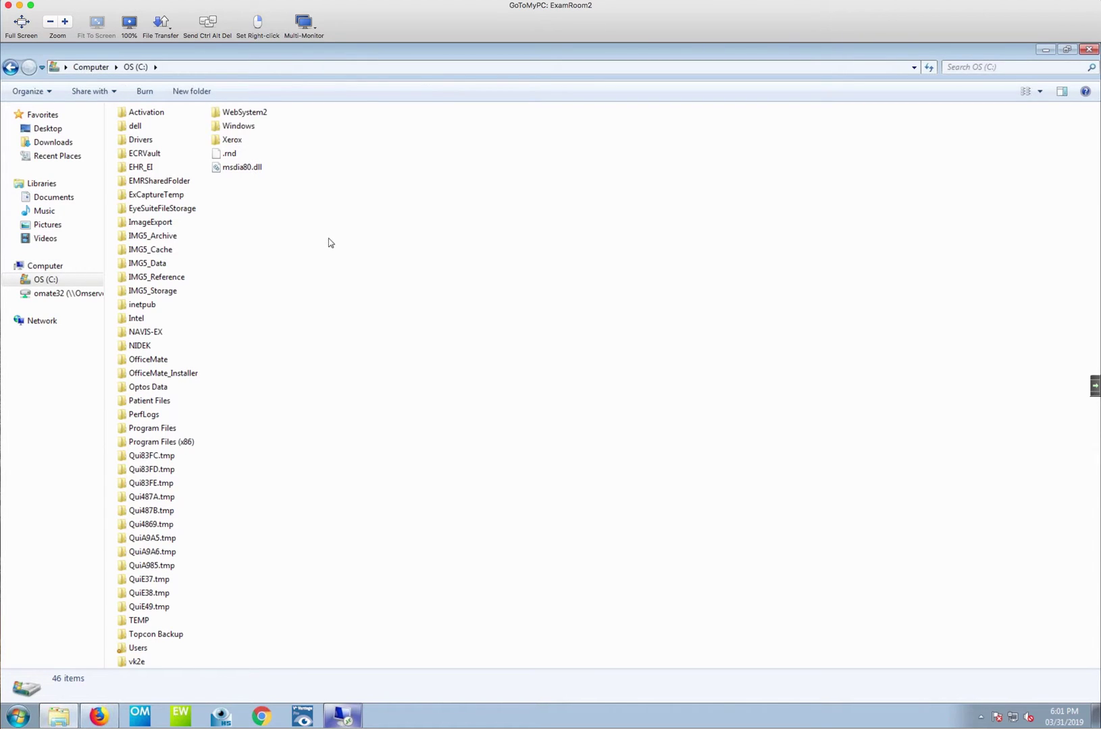
{"action": "left_click", "coordinate": [227, 129]}
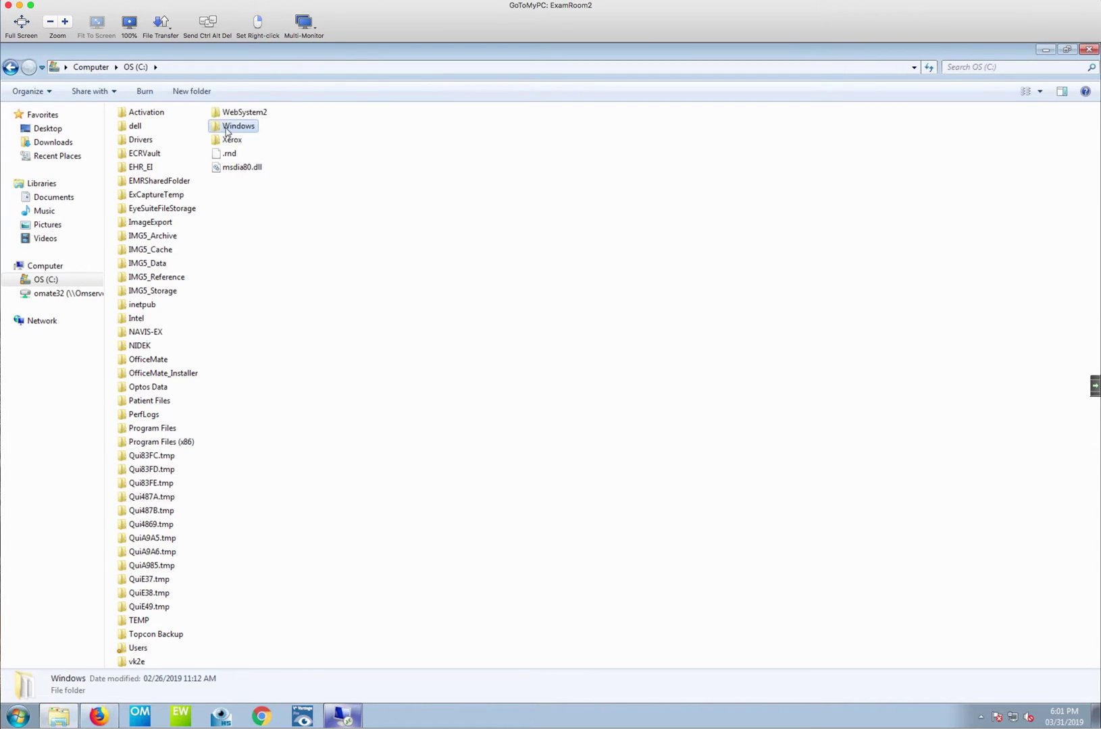
{"action": "double_click", "coordinate": [227, 130]}
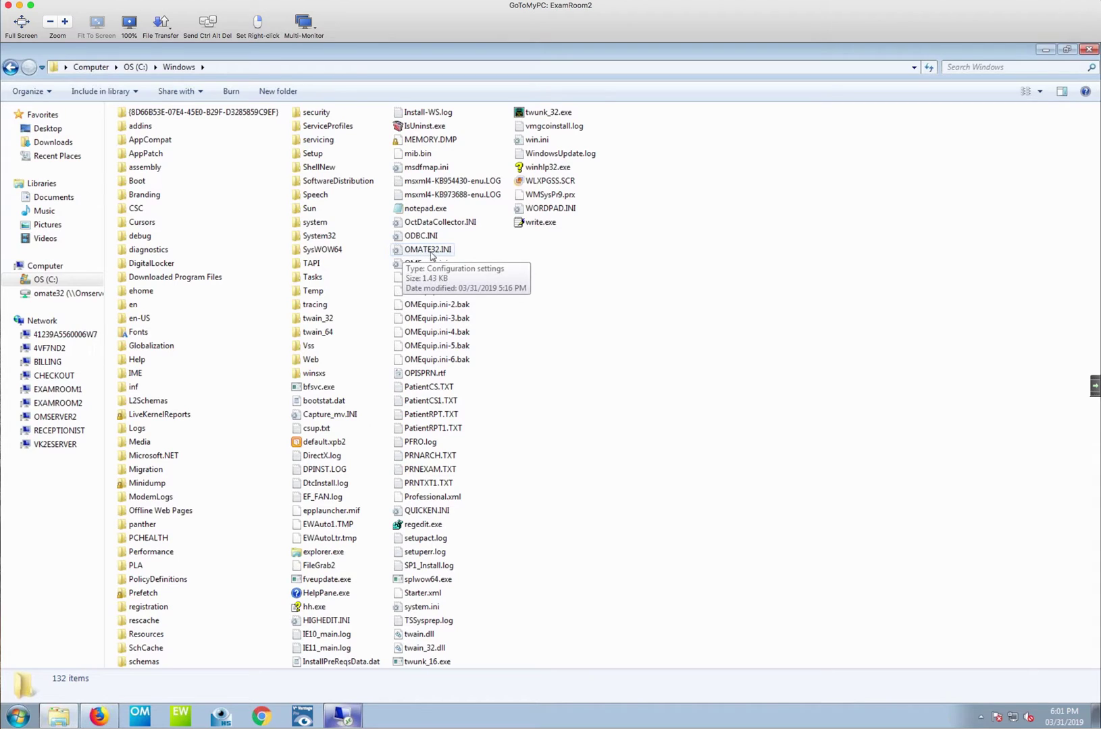
{"action": "left_click", "coordinate": [399, 251]}
{"action": "left_click", "coordinate": [398, 251]}
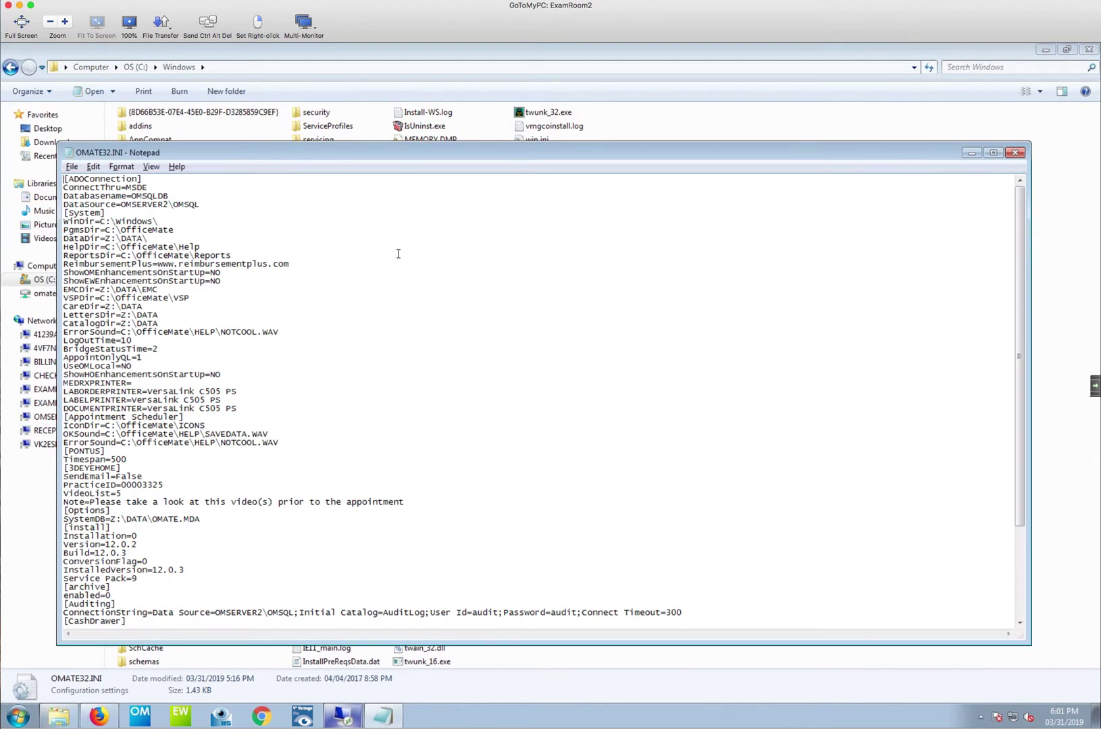
Replace OMSERVER2 with 192.168.1.103 in both the DataSource and ConnectionString lines.
{"action": "left_click", "coordinate": [992, 155]}
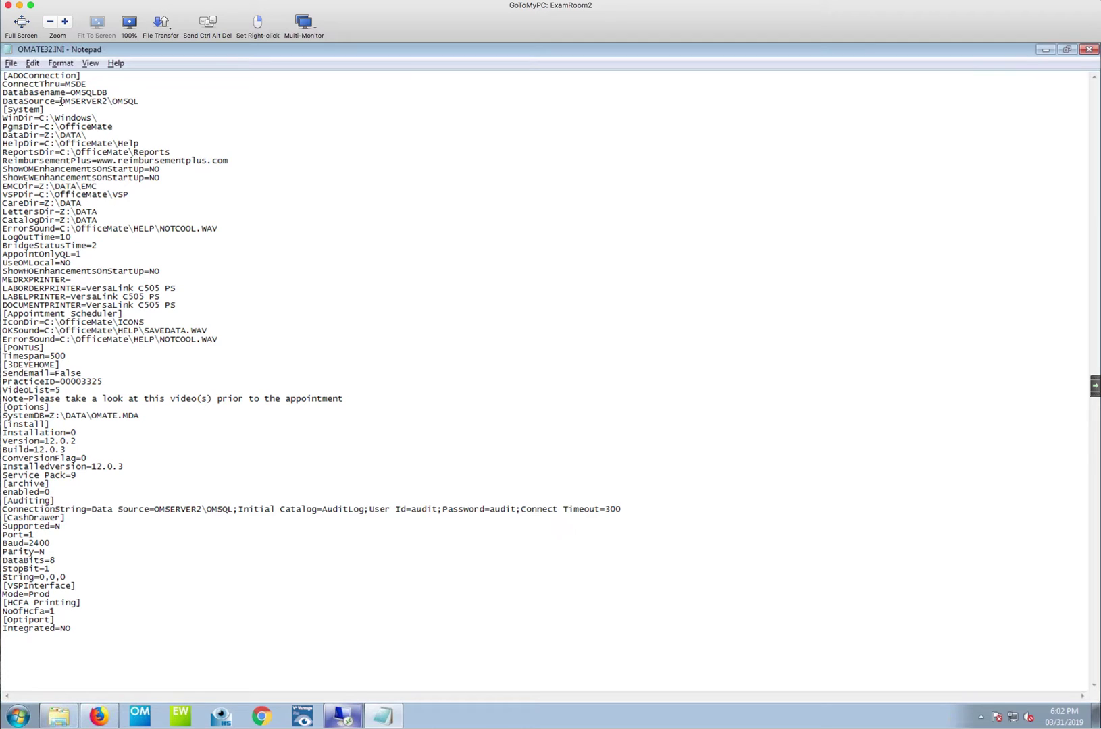
{"action": "left_click_drag", "start_coordinate": [61, 101], "coordinate": [109, 101]}
{"action": "type", "text": "192.168.1.103"}
{"action": "left_click", "coordinate": [139, 143]}
{"action": "left_click", "coordinate": [155, 508]}
{"action": "left_click_drag", "start_coordinate": [155, 509], "coordinate": [202, 510]}
{"action": "type", "text": "192.168.1"}
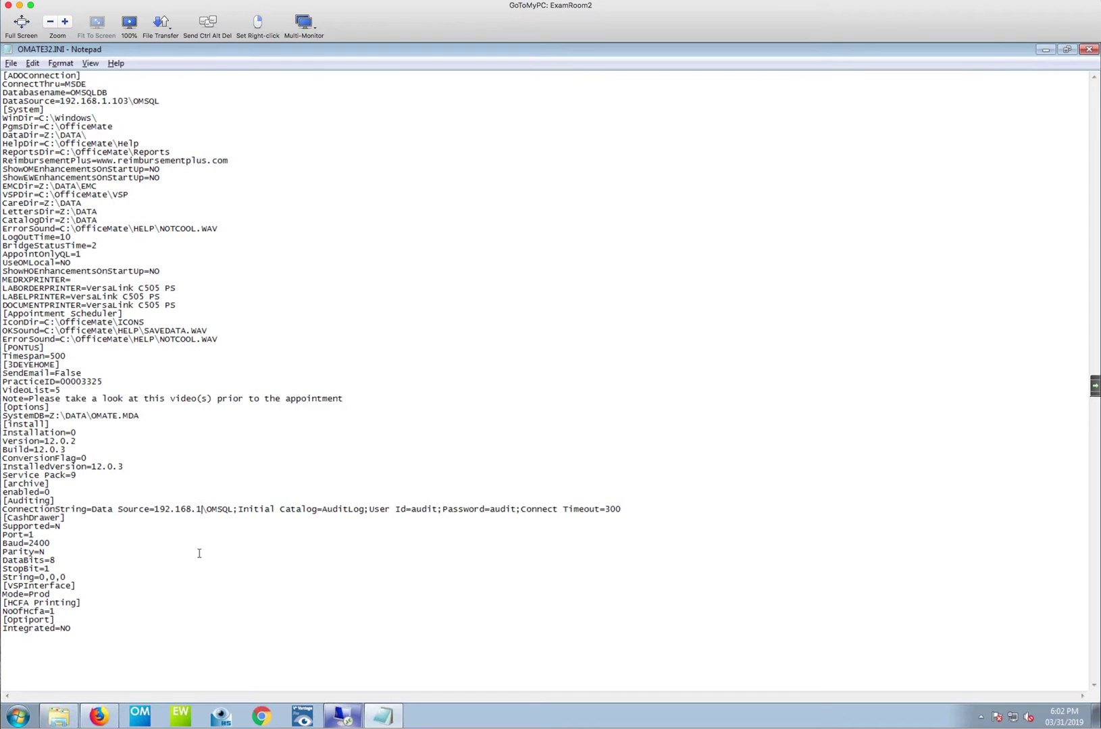
{"action": "type", "text": ".103"}
{"action": "key", "text": "ctrl+super+f"}
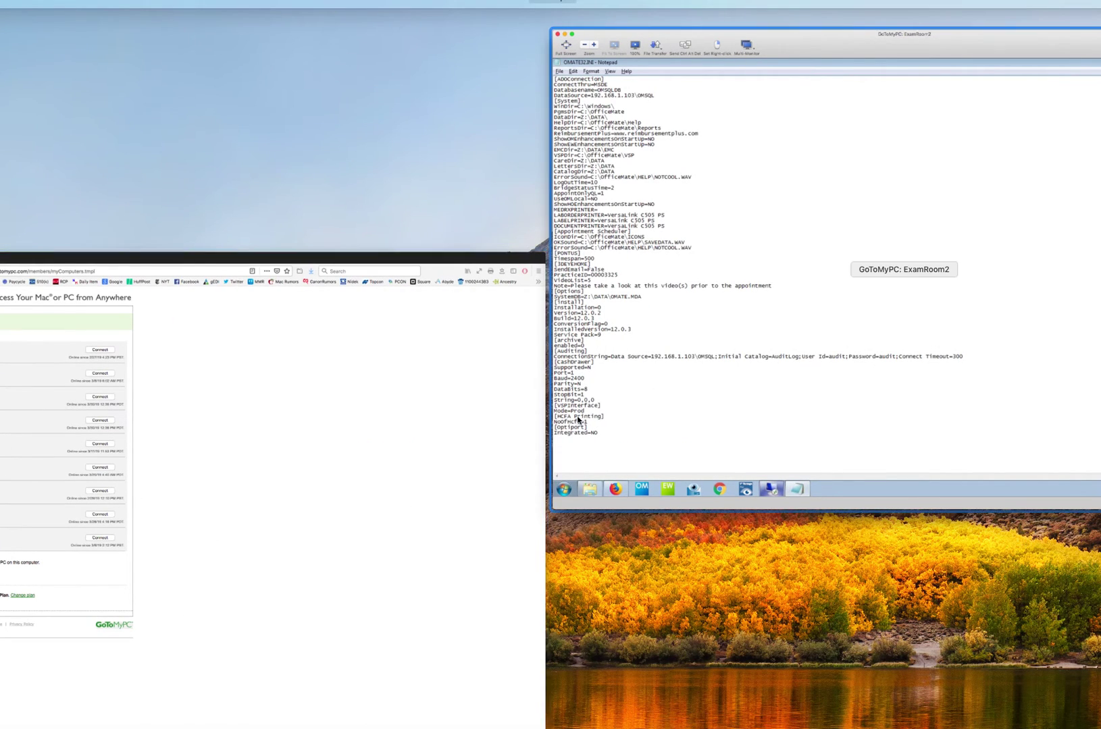
{"action": "key", "text": "ctrl+super+f"}
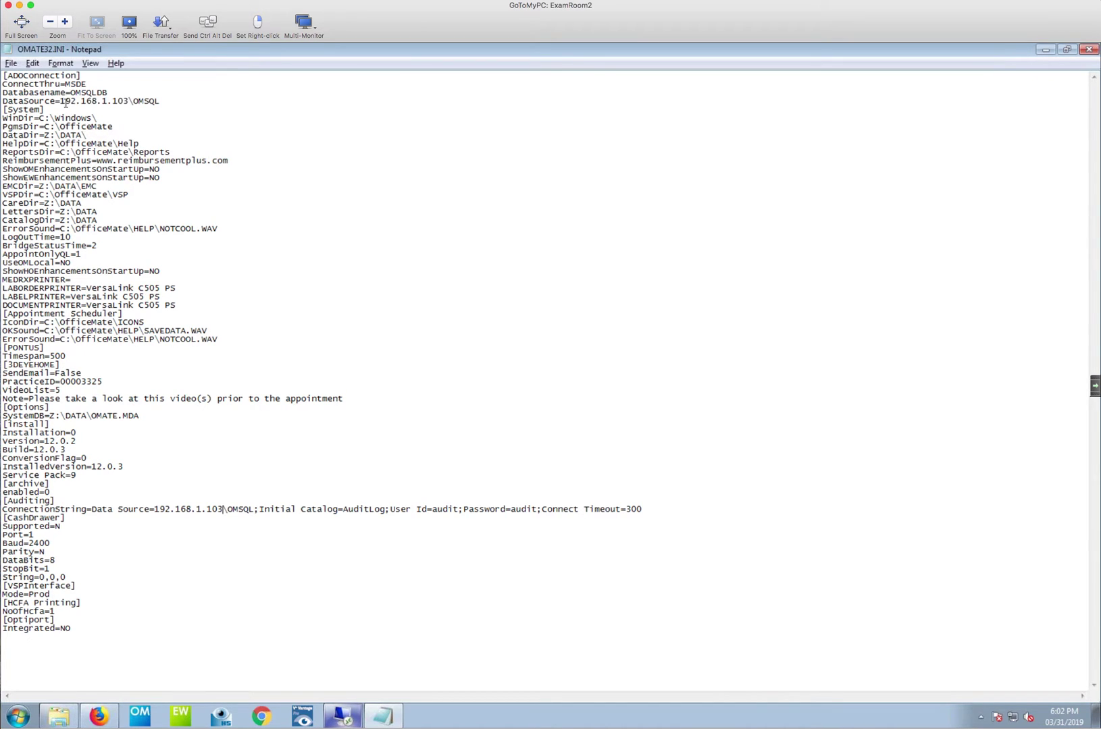
Save OMATE32.INI and close Notepad.
{"action": "left_click", "coordinate": [11, 62]}
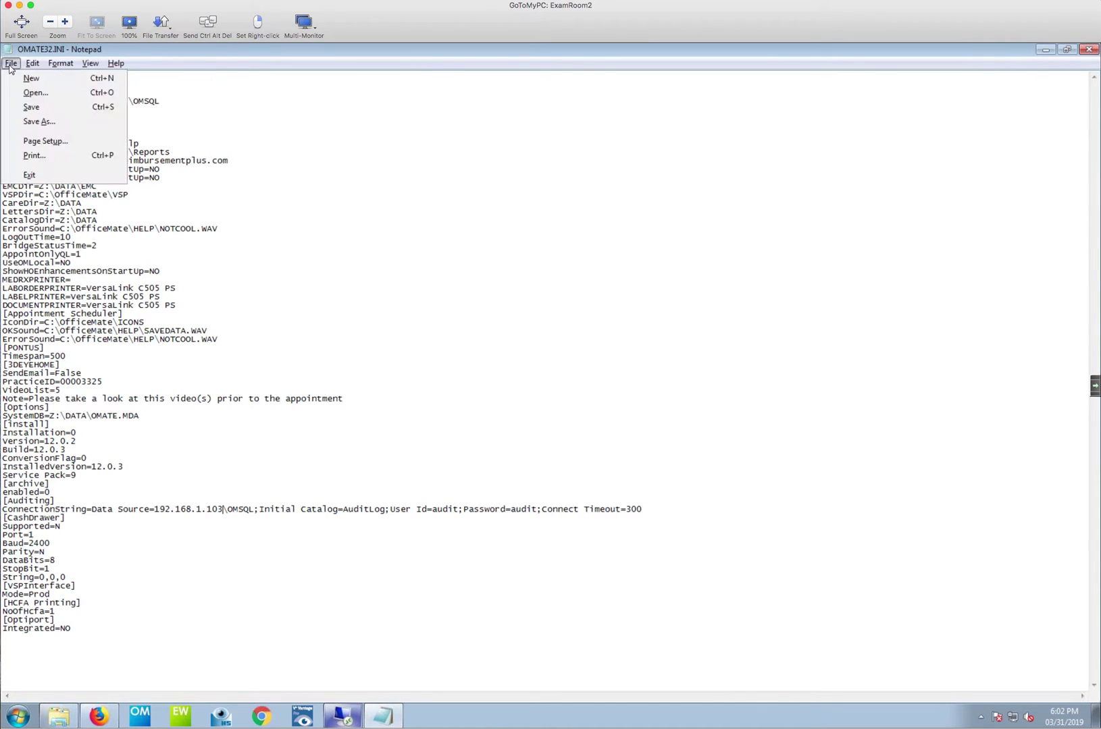
{"action": "left_click", "coordinate": [31, 108]}
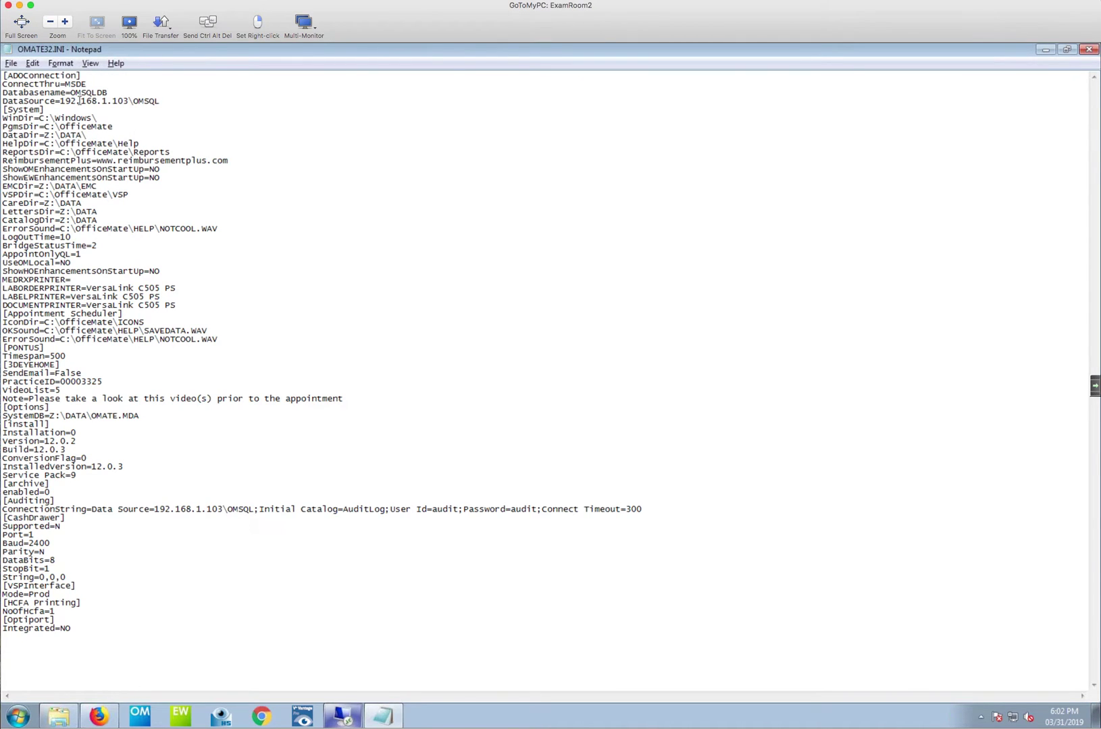
{"action": "left_click", "coordinate": [1089, 50]}
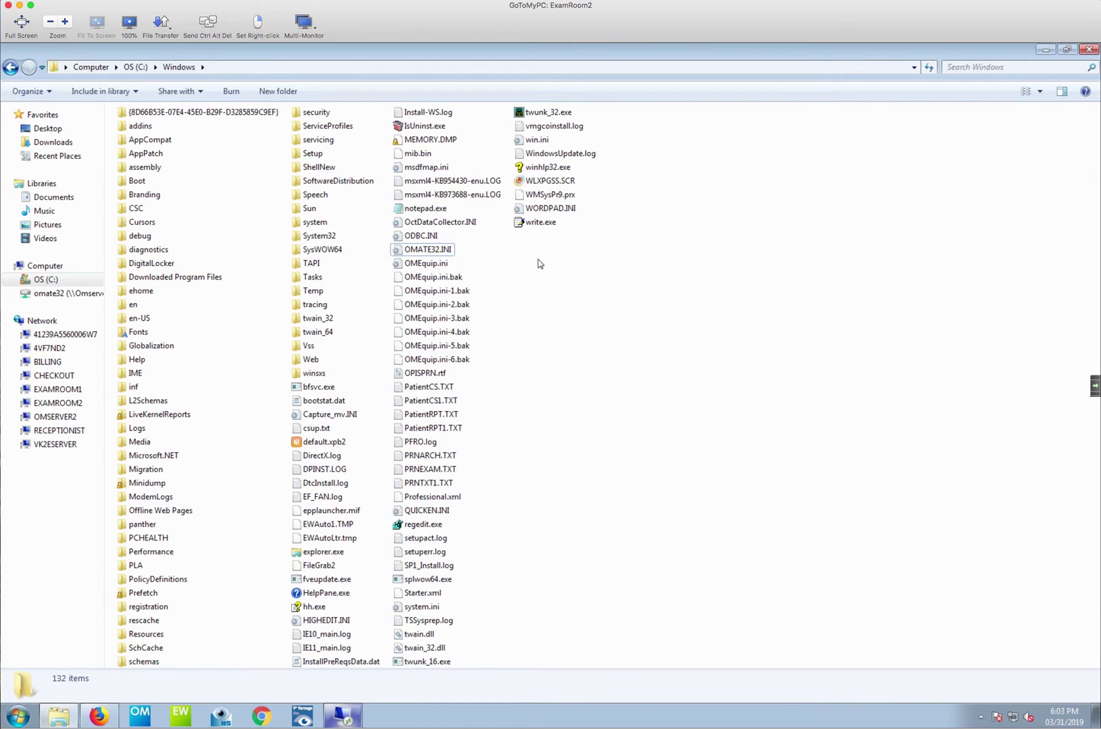
{"action": "left_click", "coordinate": [402, 251]}
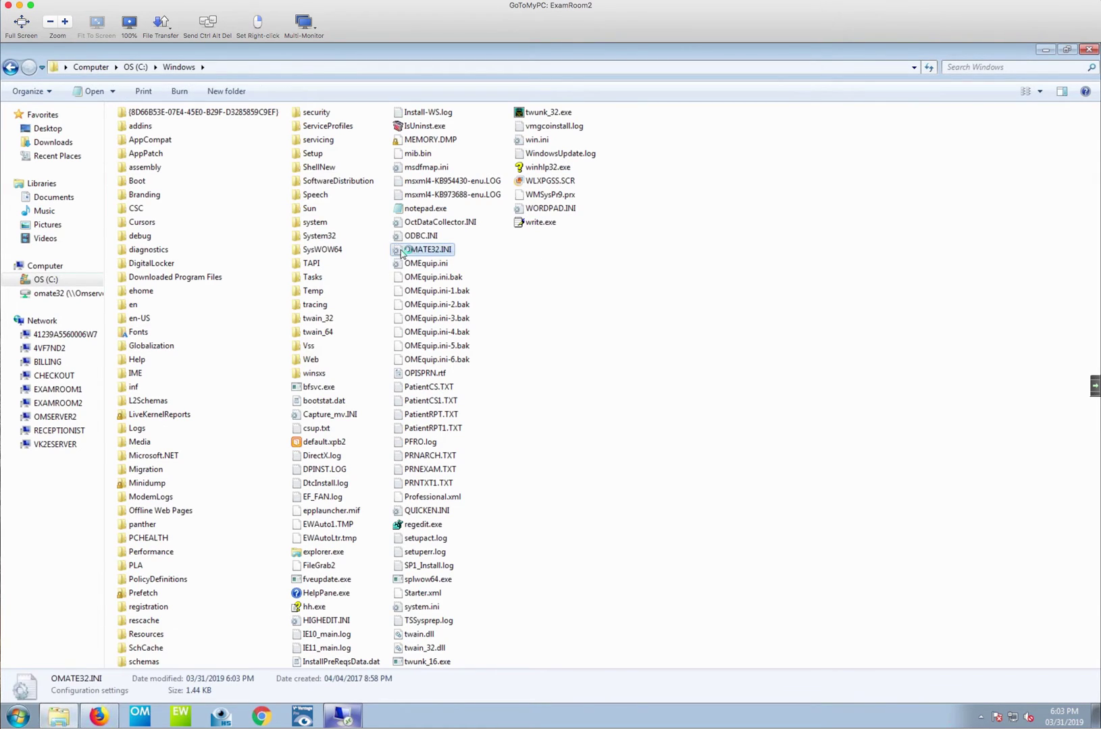
{"action": "double_click", "coordinate": [403, 251]}
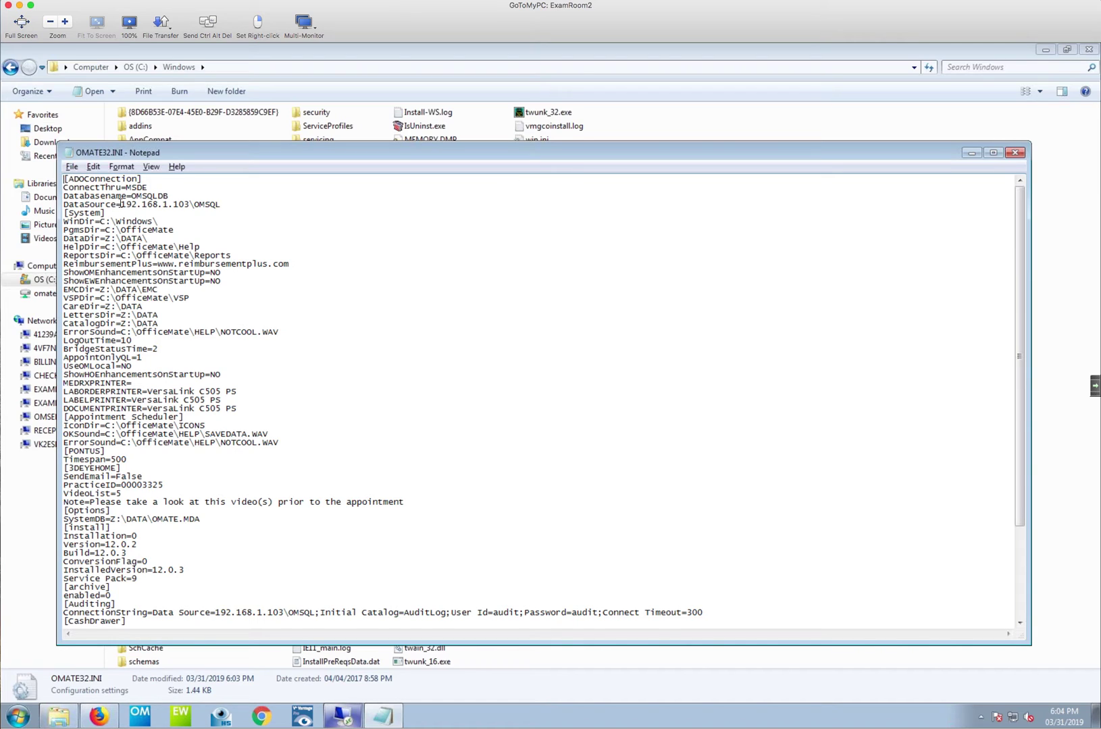
{"action": "left_click", "coordinate": [1016, 155]}
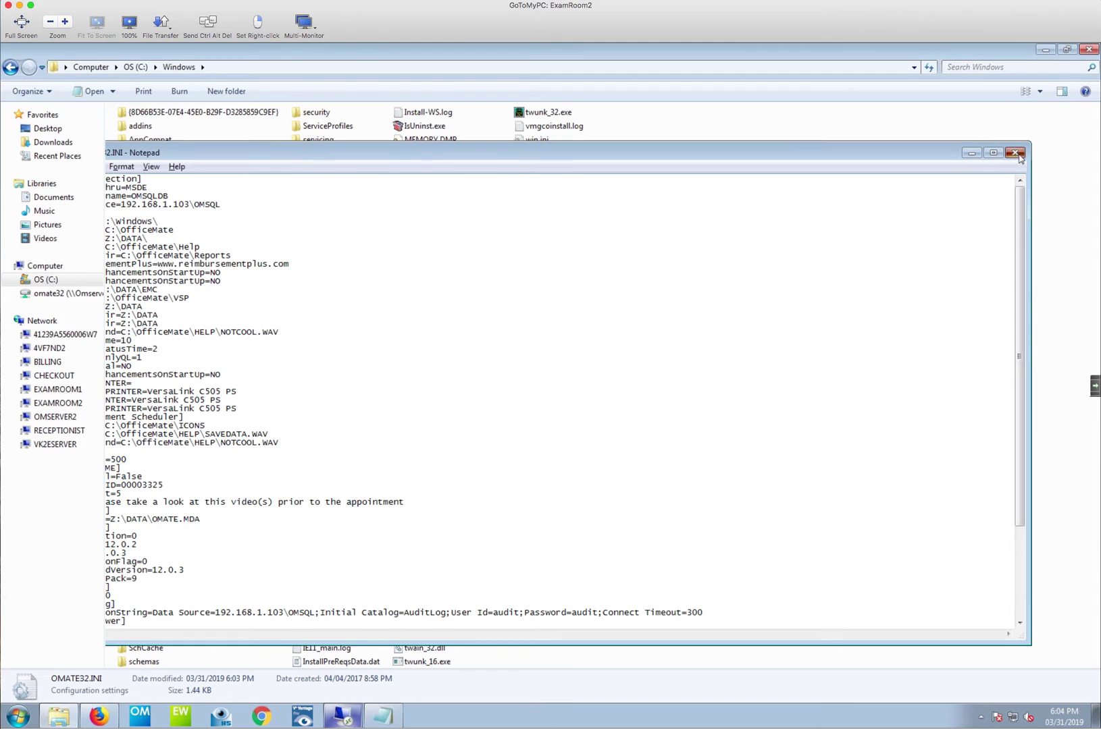
Close the Windows folder, minimize the OMSERVER2 remote session, and open the workstation's Start menu.
{"action": "left_click", "coordinate": [1090, 49]}
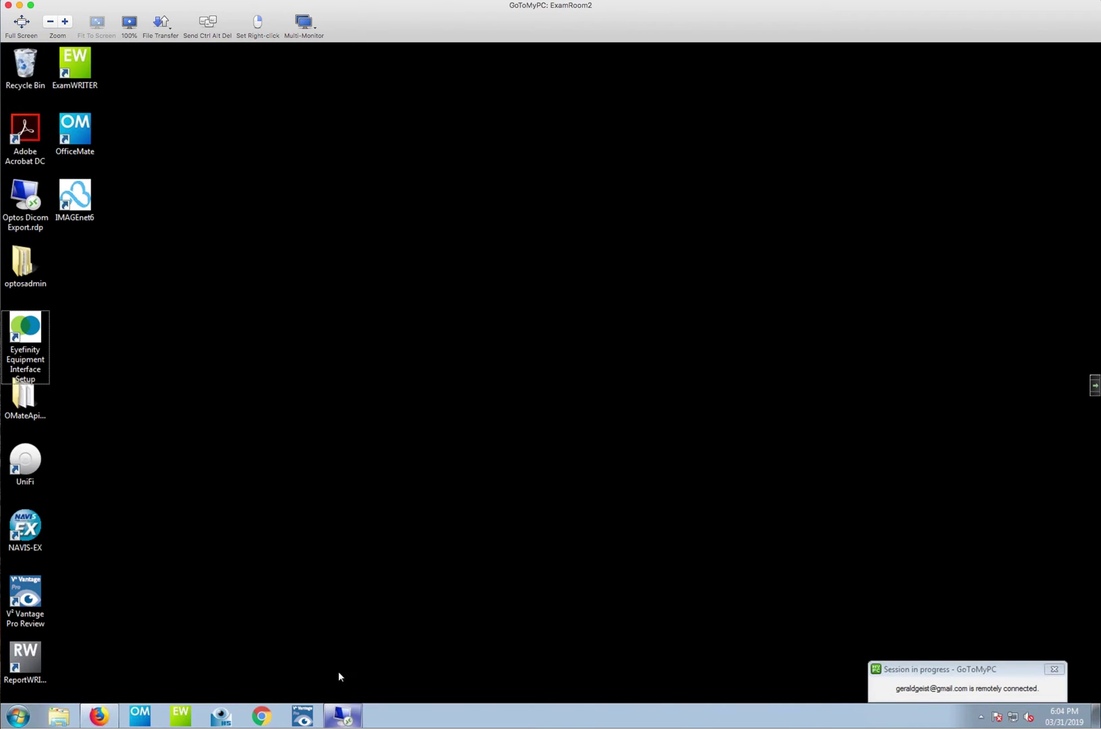
{"action": "left_click", "coordinate": [342, 720]}
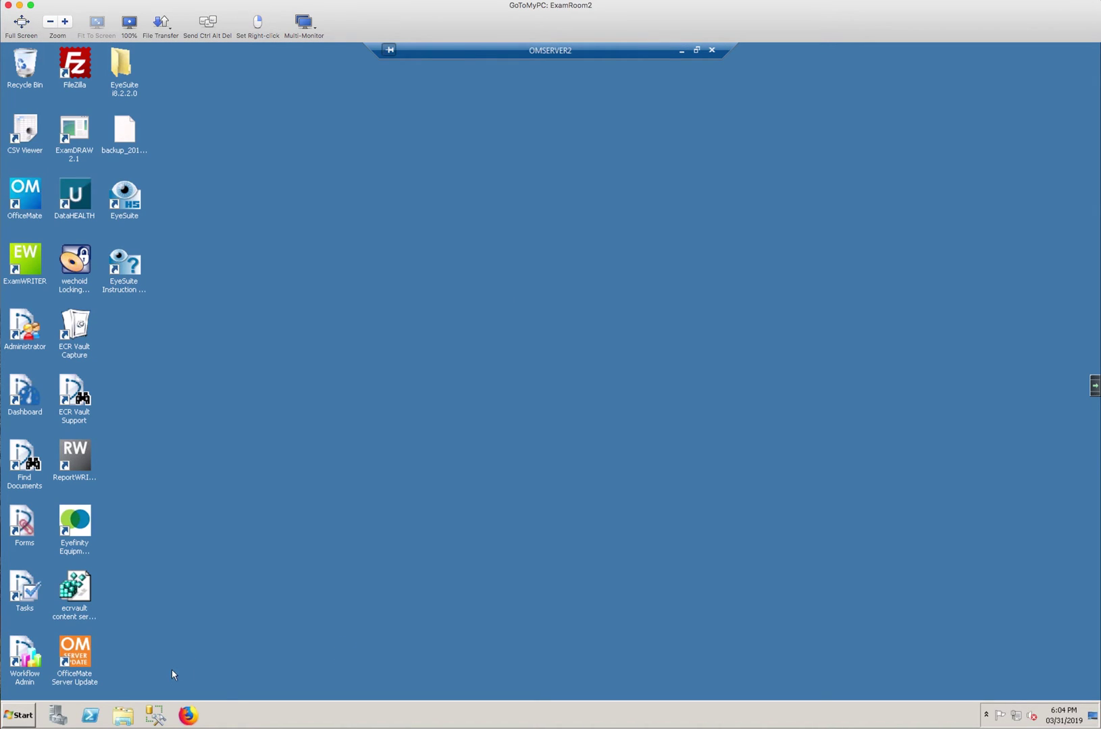
{"action": "left_click", "coordinate": [681, 49]}
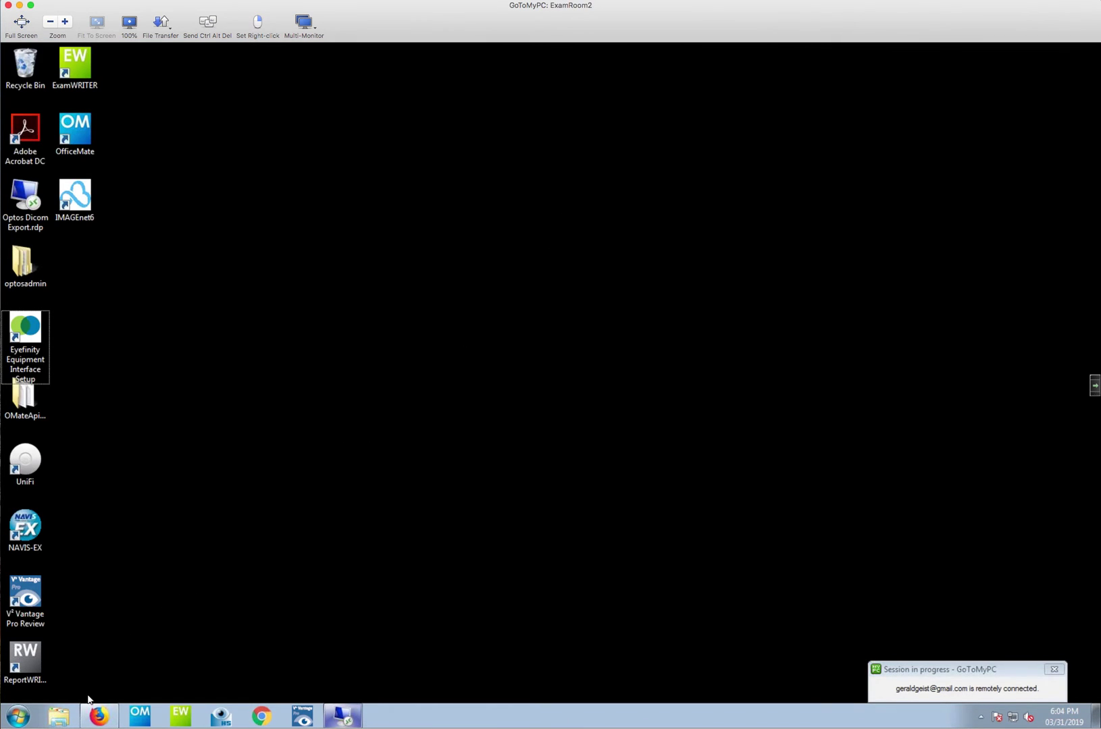
{"action": "left_click", "coordinate": [23, 719]}
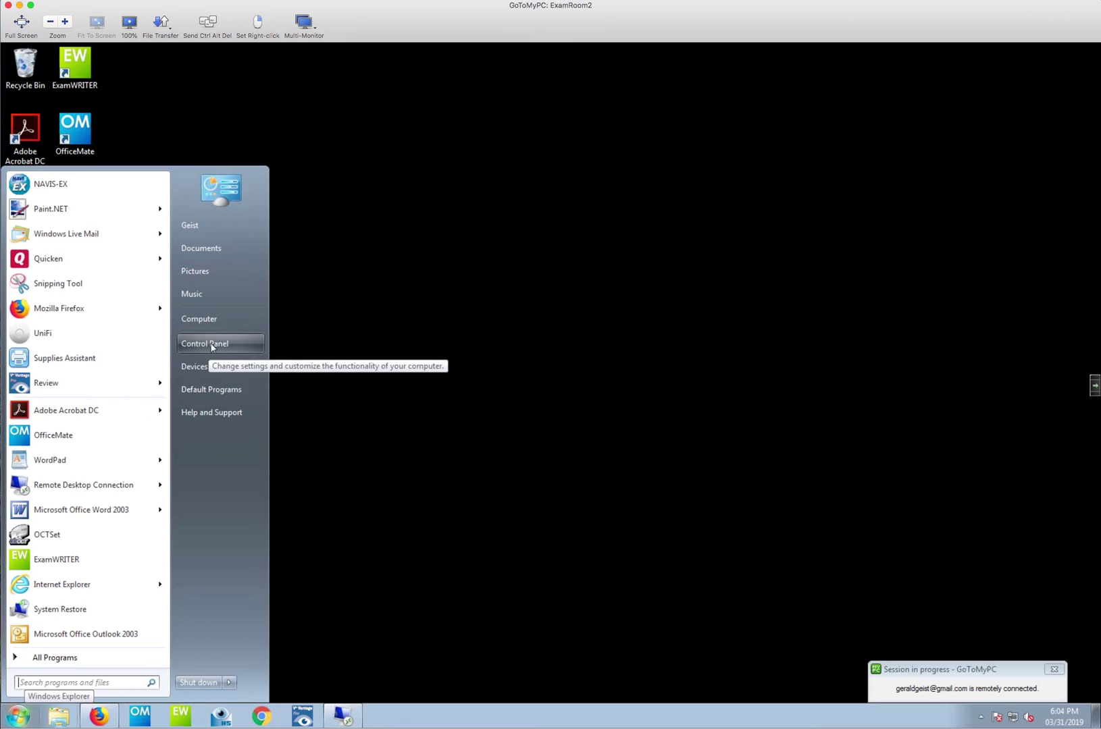
Turn off Windows Firewall for both home/work and public networks via Control Panel, then close it.
{"action": "left_click", "coordinate": [212, 344]}
{"action": "left_click", "coordinate": [391, 136]}
{"action": "left_click", "coordinate": [198, 146]}
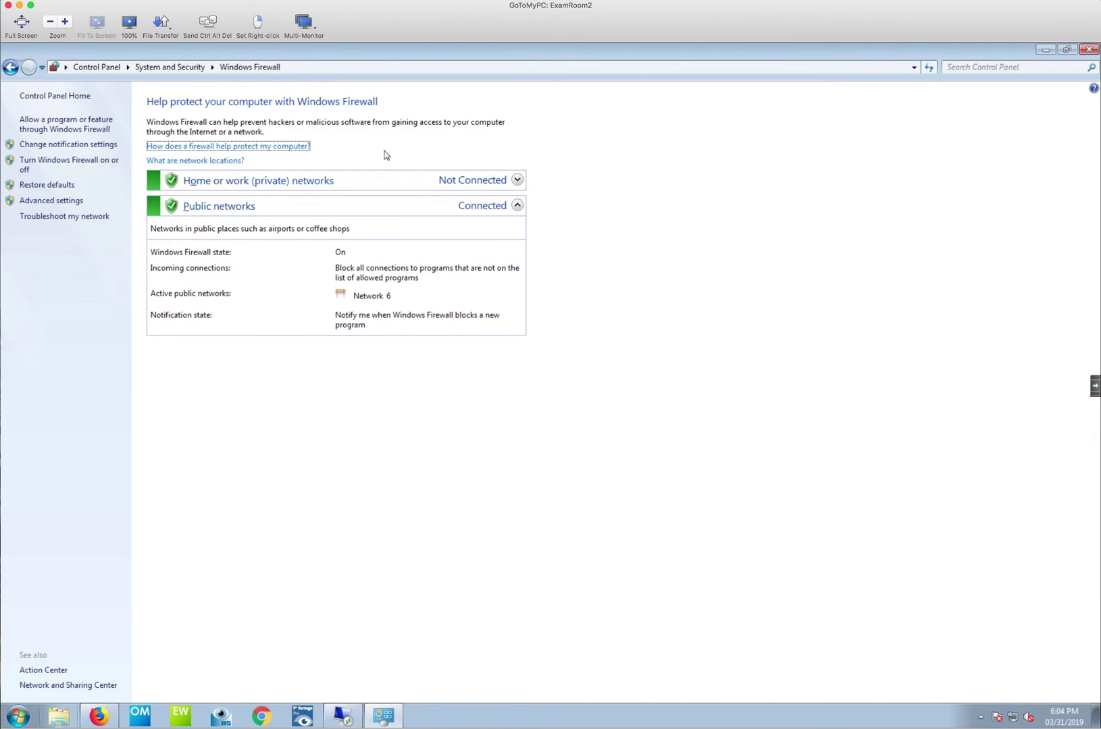
{"action": "left_click", "coordinate": [41, 166]}
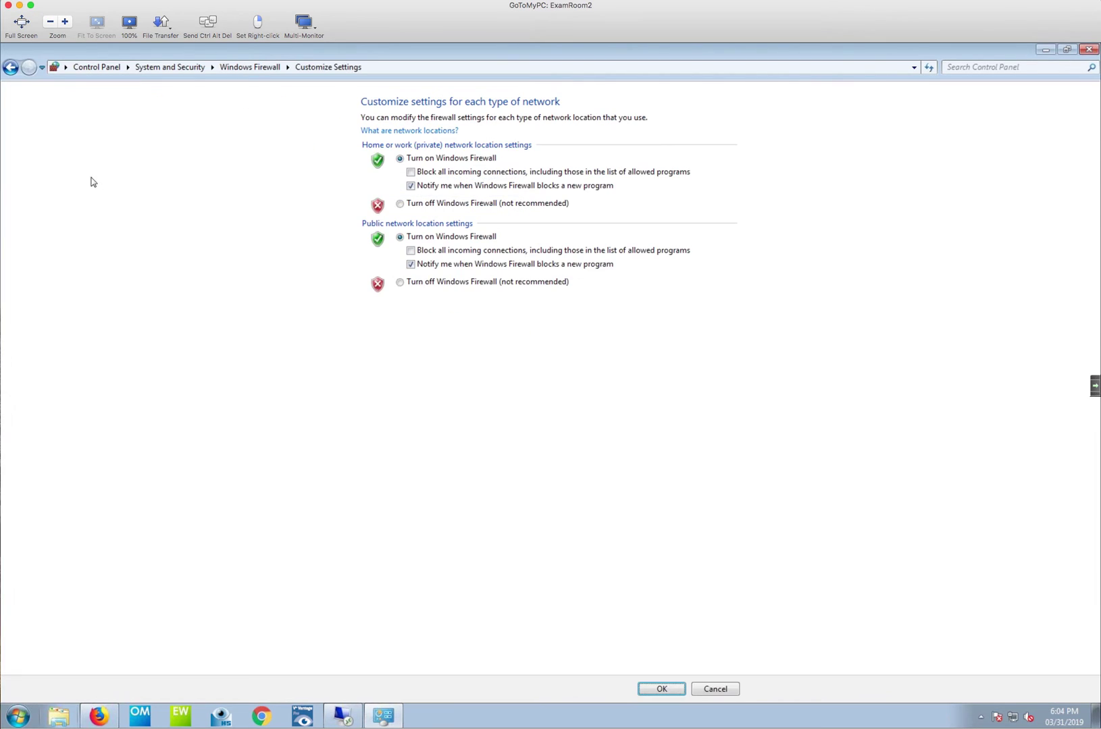
{"action": "left_click", "coordinate": [400, 204]}
{"action": "left_click", "coordinate": [400, 282]}
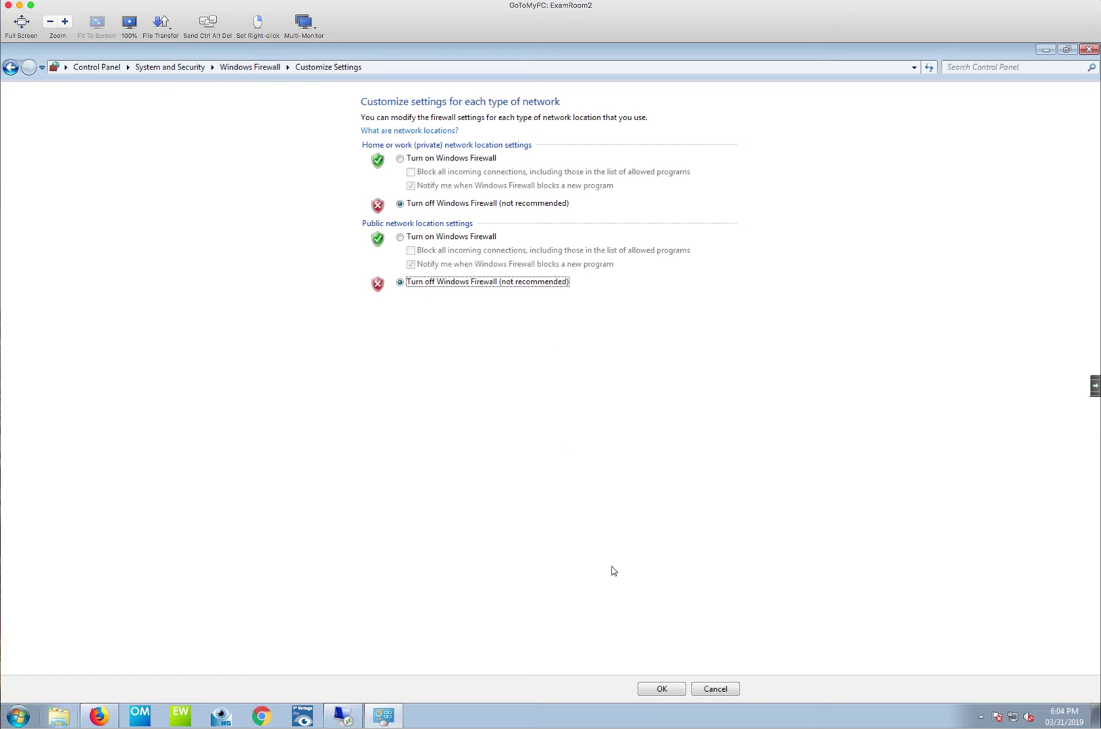
{"action": "left_click", "coordinate": [655, 689]}
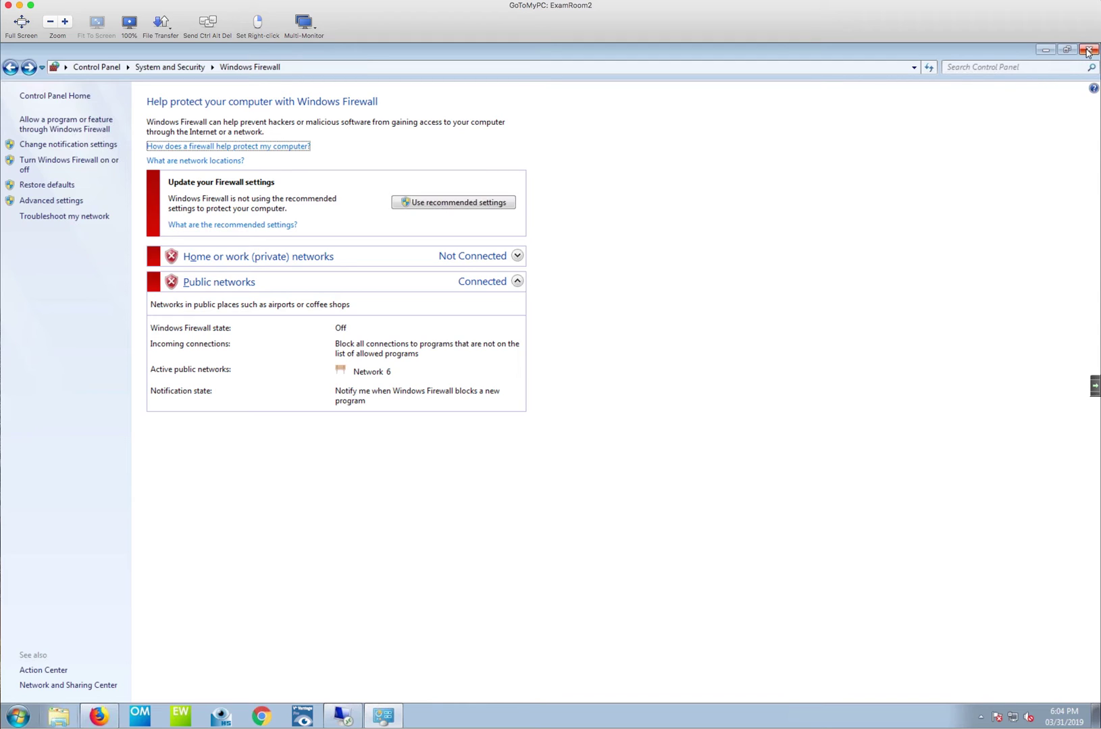
{"action": "left_click", "coordinate": [1087, 51]}
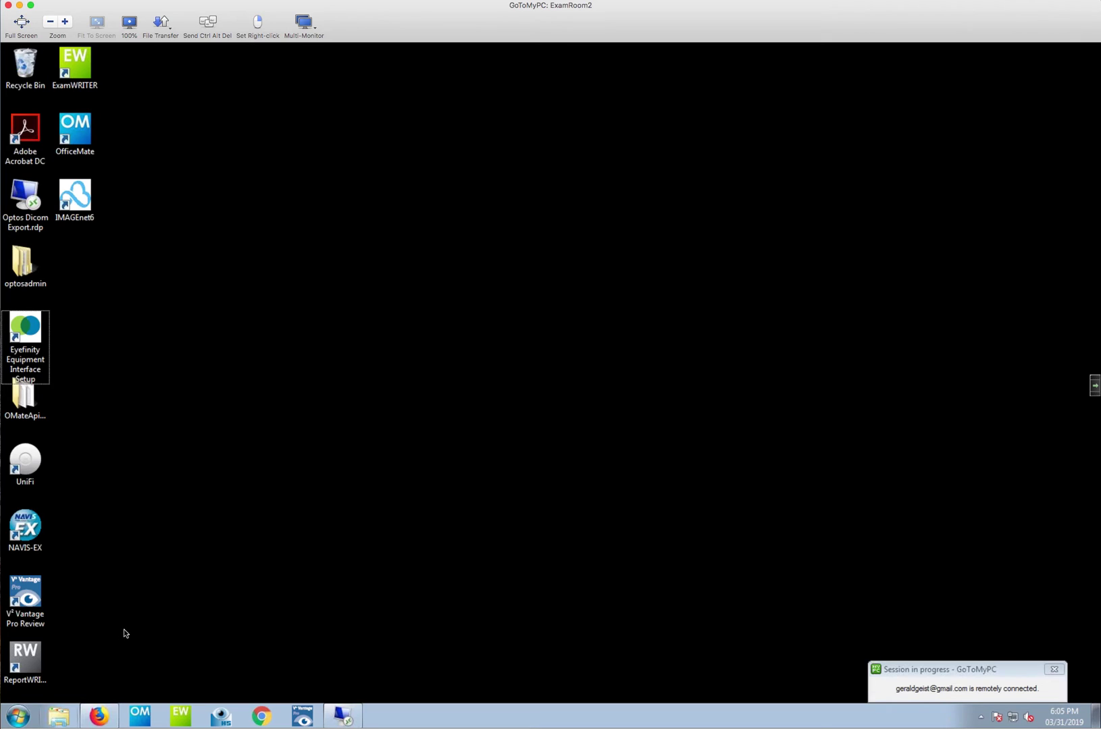
Restore Firefox, log into the Eyefinity Support Community, and open the Knowledge Base tab.
{"action": "left_click", "coordinate": [101, 721]}
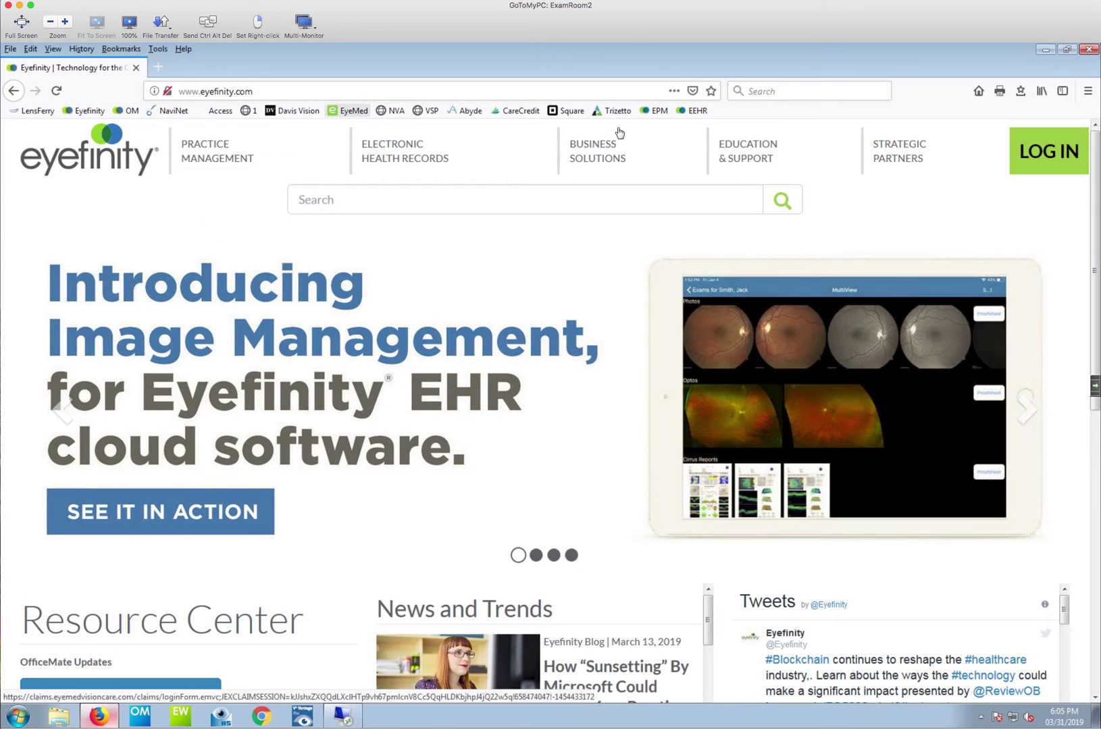
{"action": "mouse_move", "coordinate": [761, 149]}
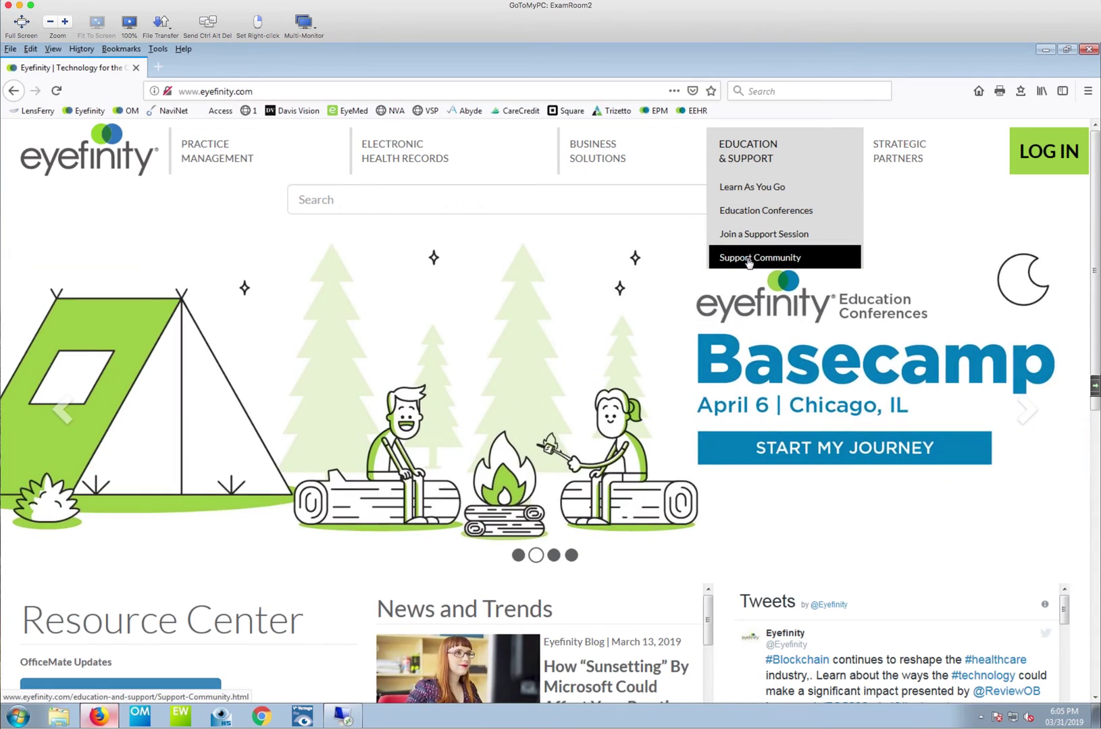
{"action": "left_click", "coordinate": [748, 258]}
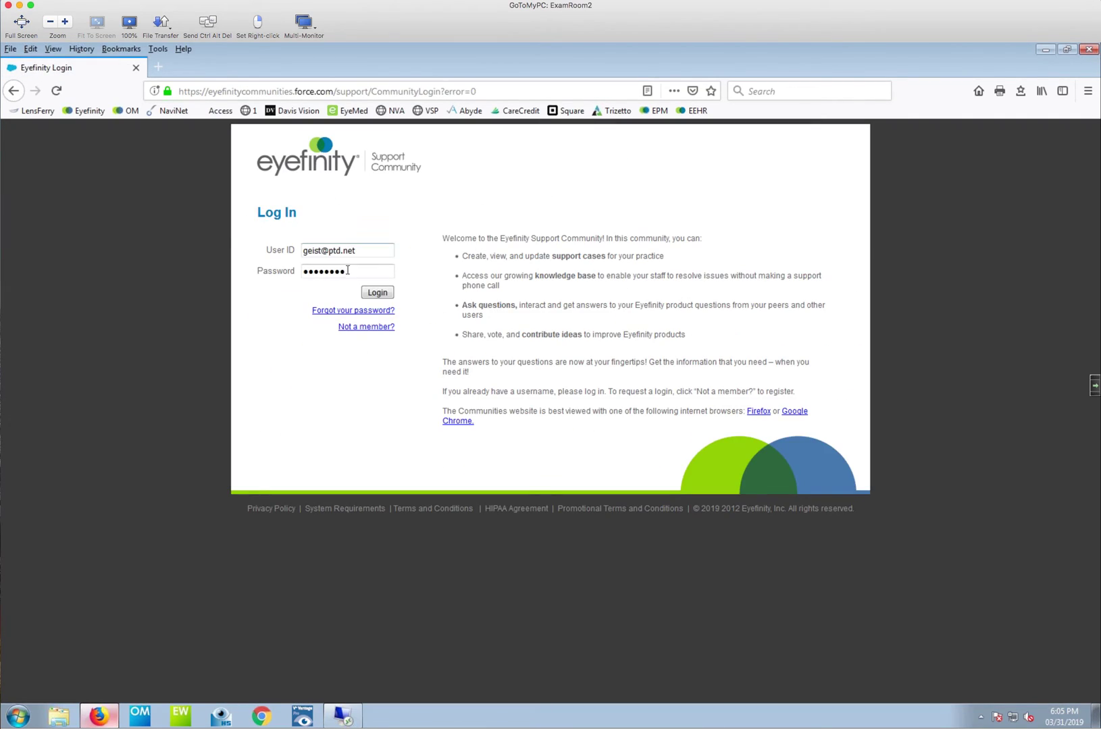
{"action": "left_click", "coordinate": [377, 292]}
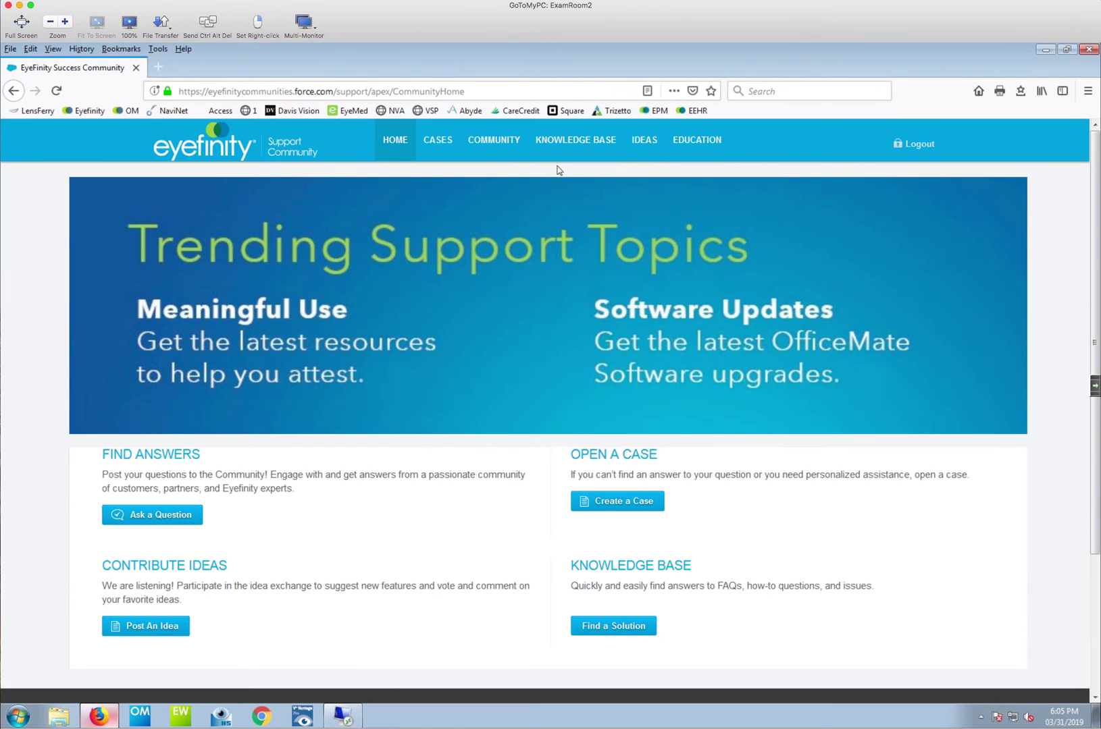
{"action": "left_click", "coordinate": [578, 143]}
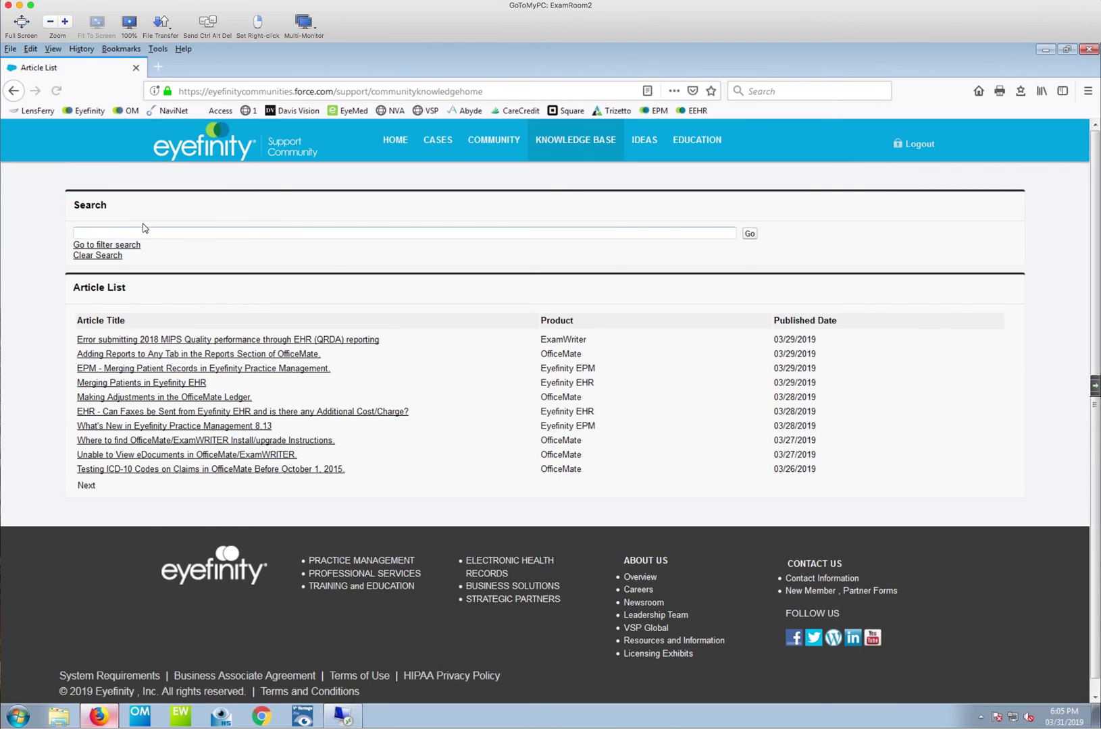
Search the Knowledge Base for 'slowness' and open 'Slowness Issues while Using OfficeMate/ExamWRITER'.
{"action": "left_click", "coordinate": [97, 233]}
{"action": "key", "text": "Return"}
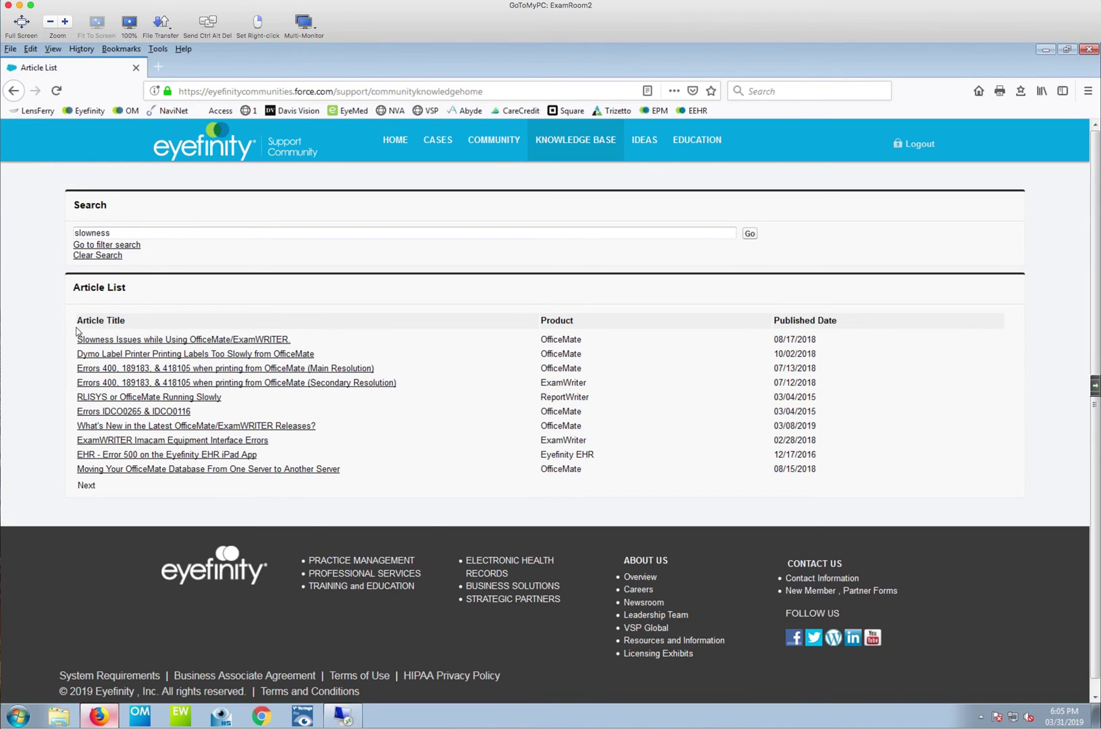
{"action": "left_click", "coordinate": [183, 342]}
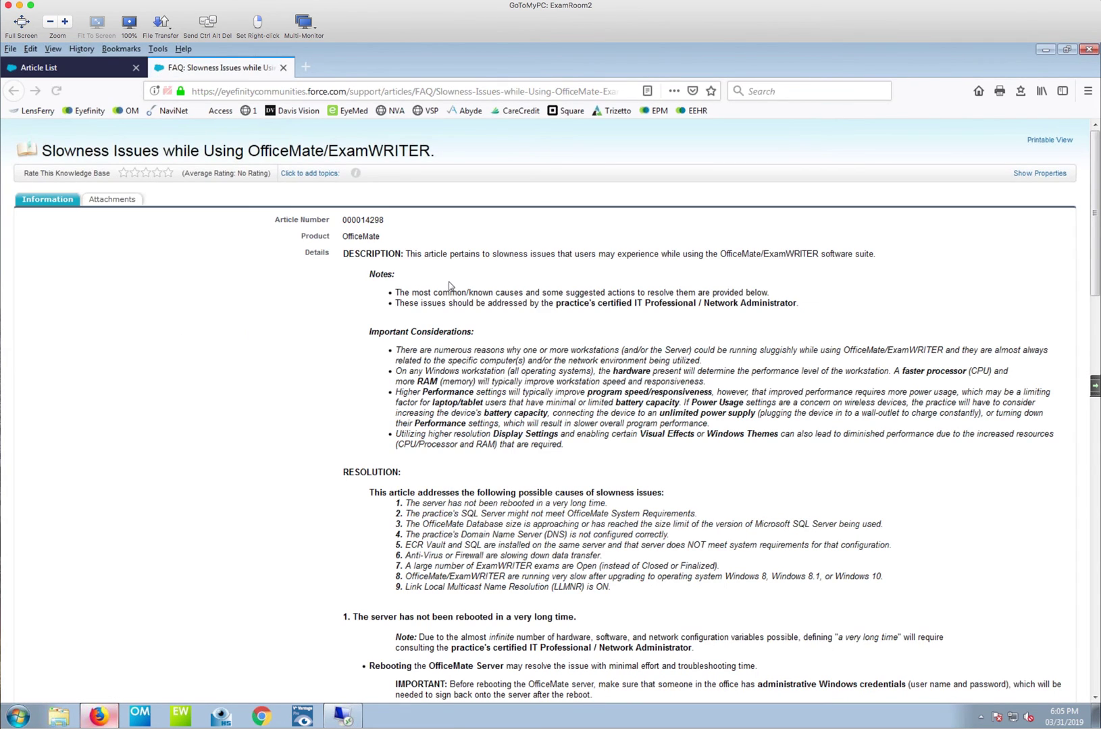
Scroll through the slowness article's firewall and anti-virus sections down to section 9.
{"action": "left_click_drag", "start_coordinate": [1093, 208], "coordinate": [1090, 324]}
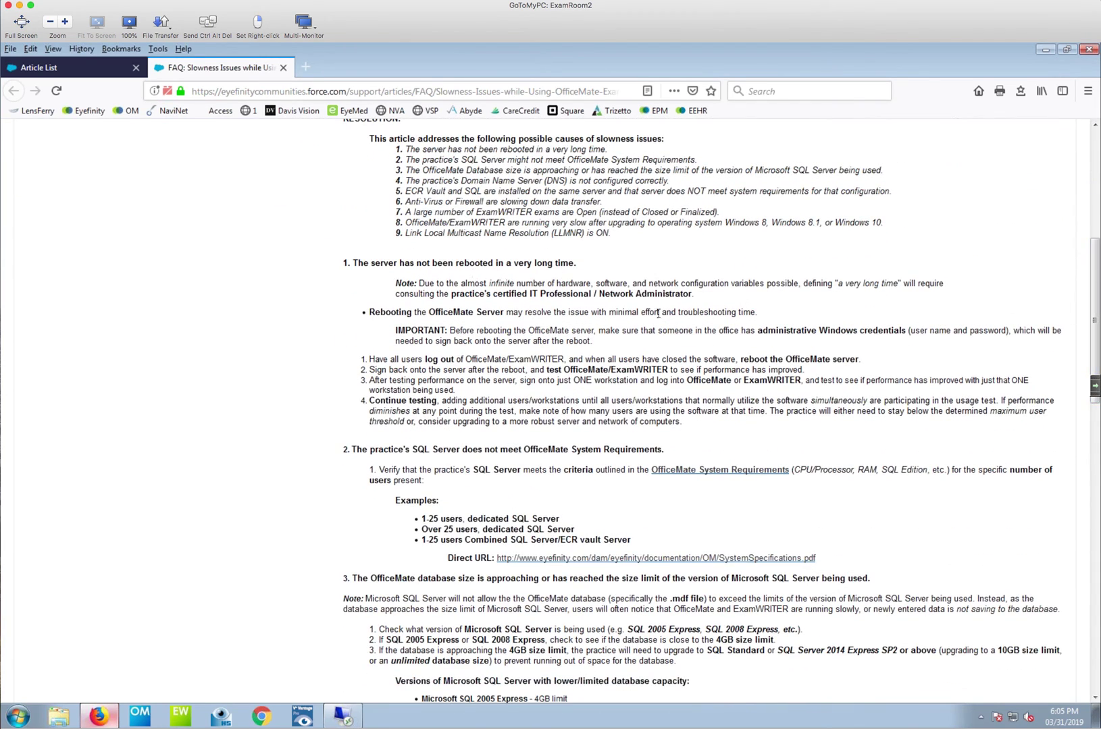
{"action": "left_click_drag", "start_coordinate": [1090, 314], "coordinate": [1091, 396]}
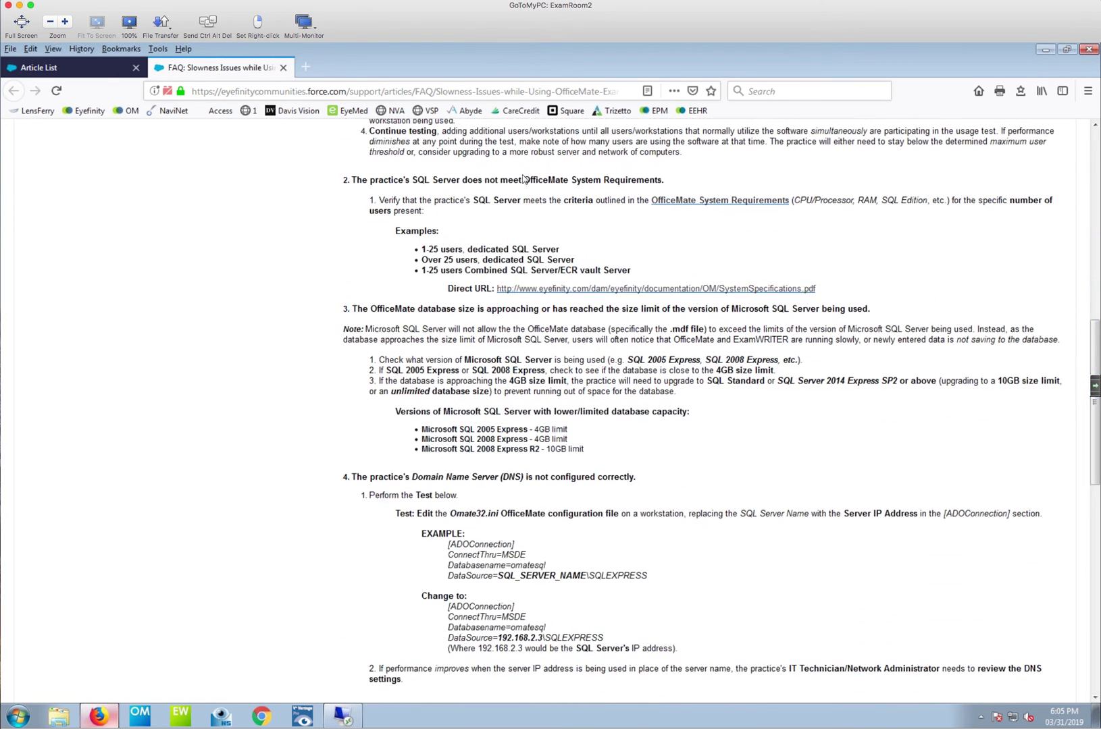
{"action": "left_click_drag", "start_coordinate": [1092, 437], "coordinate": [1093, 463]}
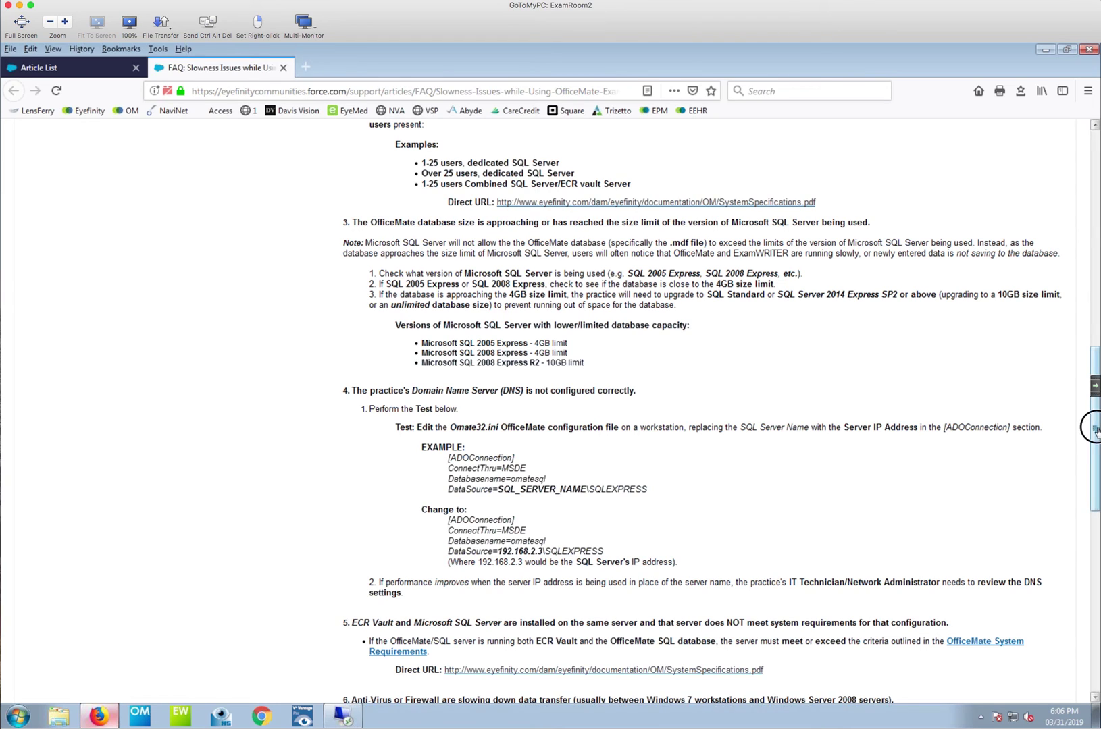
{"action": "left_click_drag", "start_coordinate": [1092, 427], "coordinate": [1092, 435]}
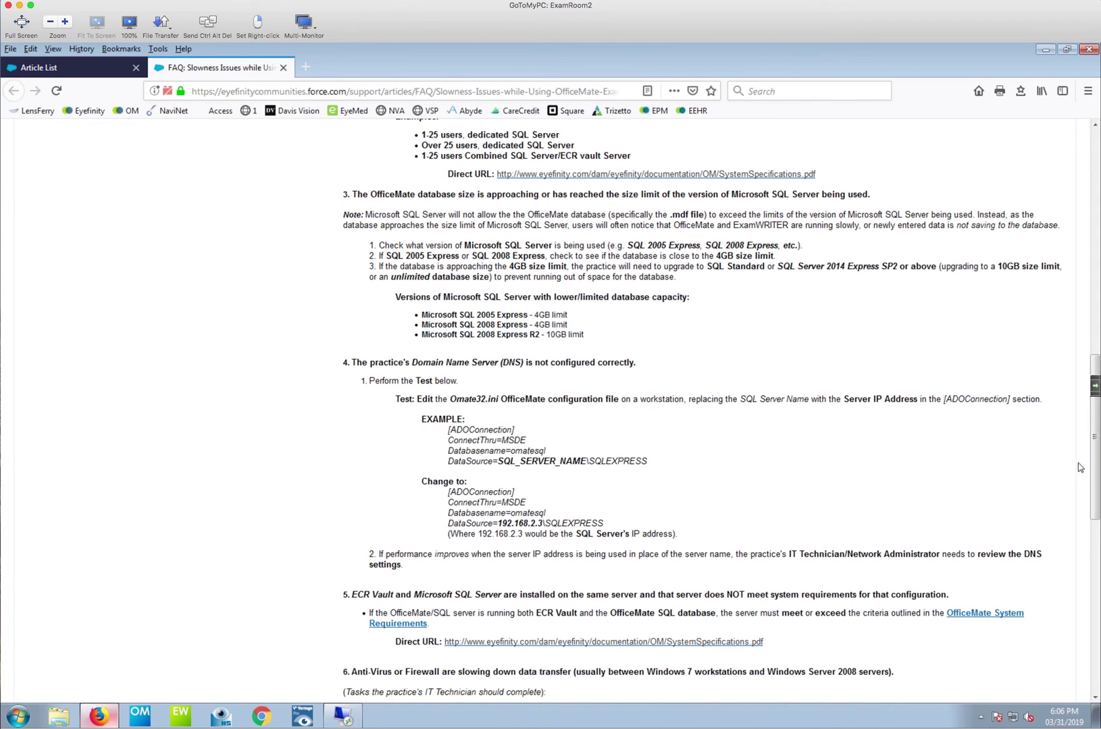
{"action": "left_click_drag", "start_coordinate": [1091, 447], "coordinate": [1089, 495]}
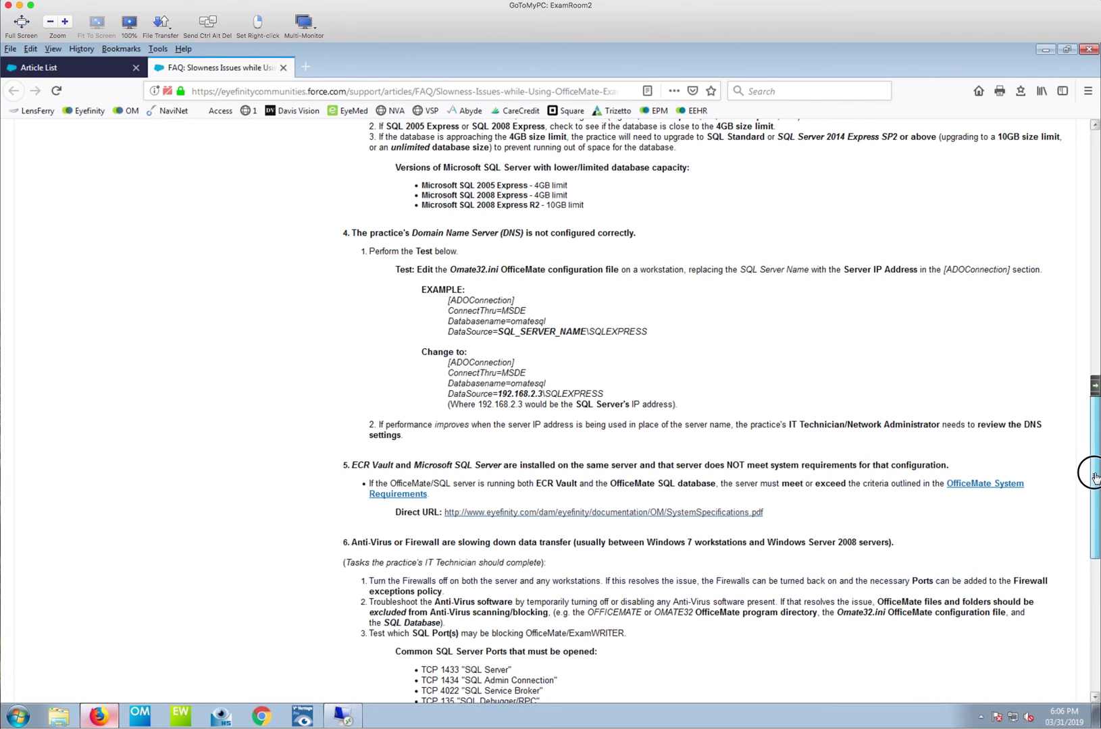
{"action": "scroll", "coordinate": [1092, 470], "scroll_direction": "down", "scroll_amount": 5}
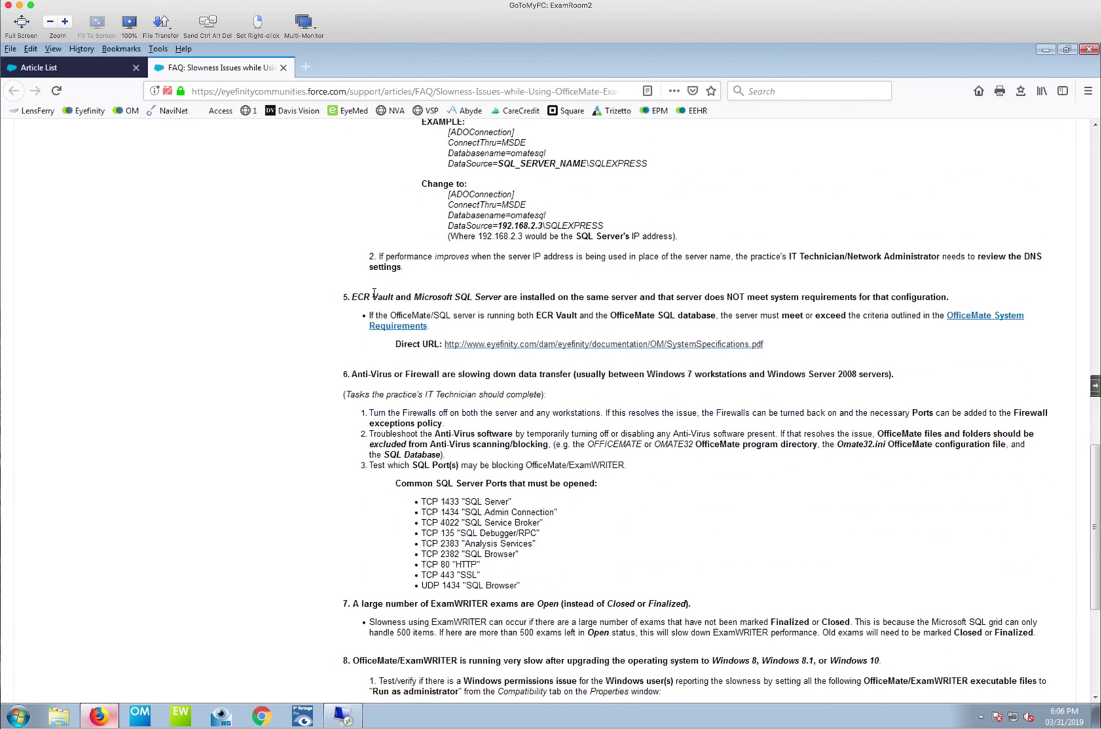
{"action": "left_click_drag", "start_coordinate": [1089, 483], "coordinate": [1087, 533]}
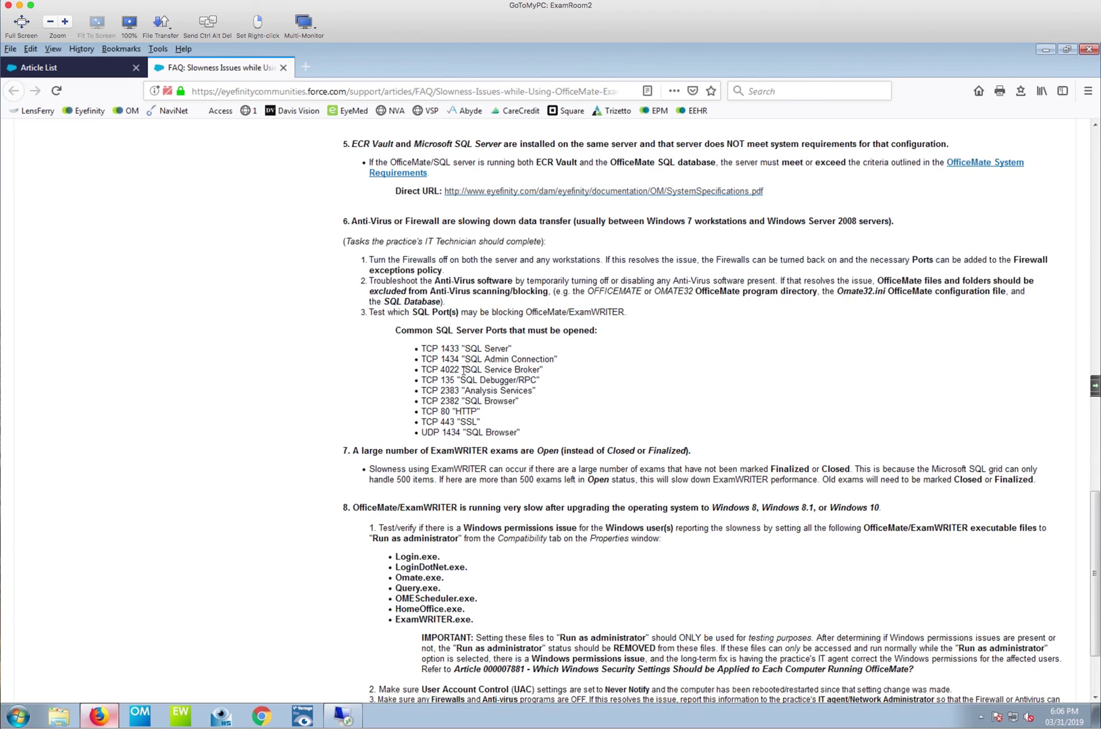
{"action": "left_click", "coordinate": [1094, 512]}
{"action": "left_click_drag", "start_coordinate": [1094, 512], "coordinate": [1094, 538]}
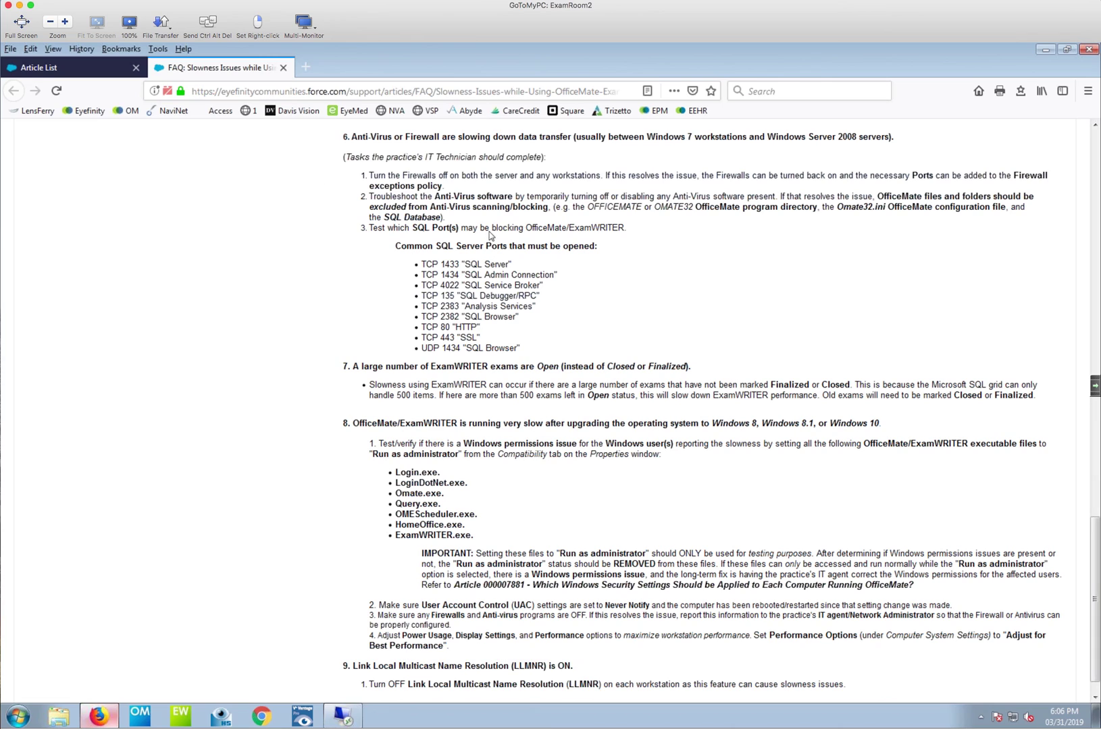
{"action": "left_click_drag", "start_coordinate": [1094, 540], "coordinate": [1094, 548]}
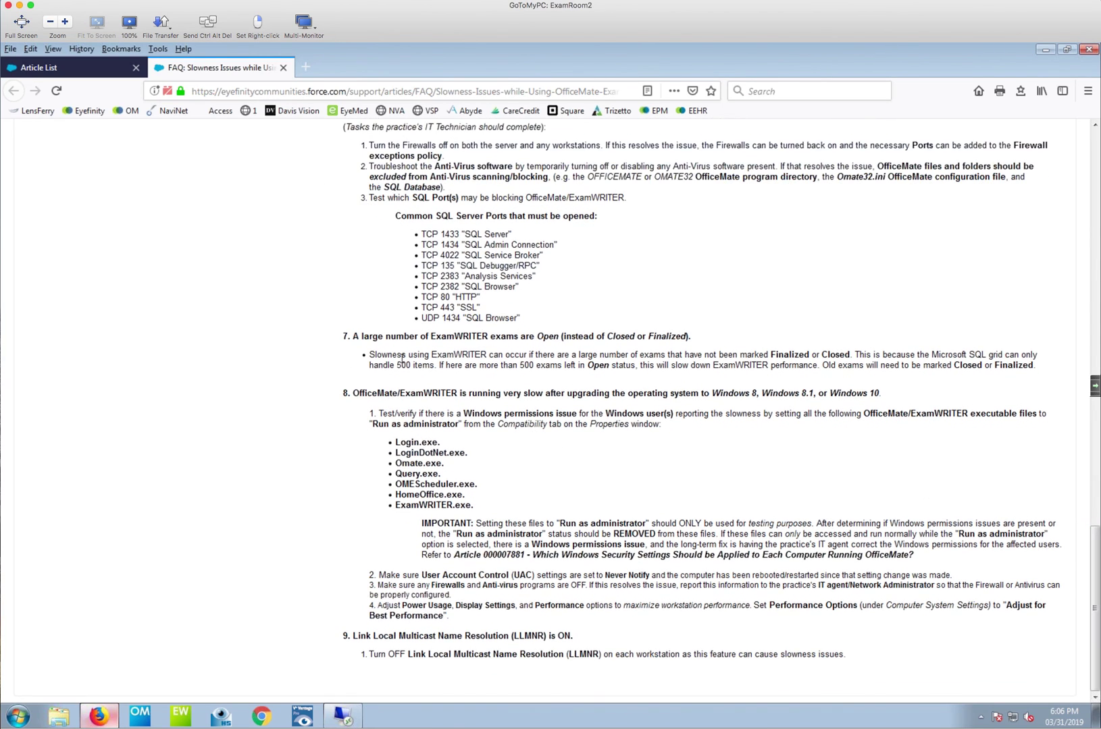